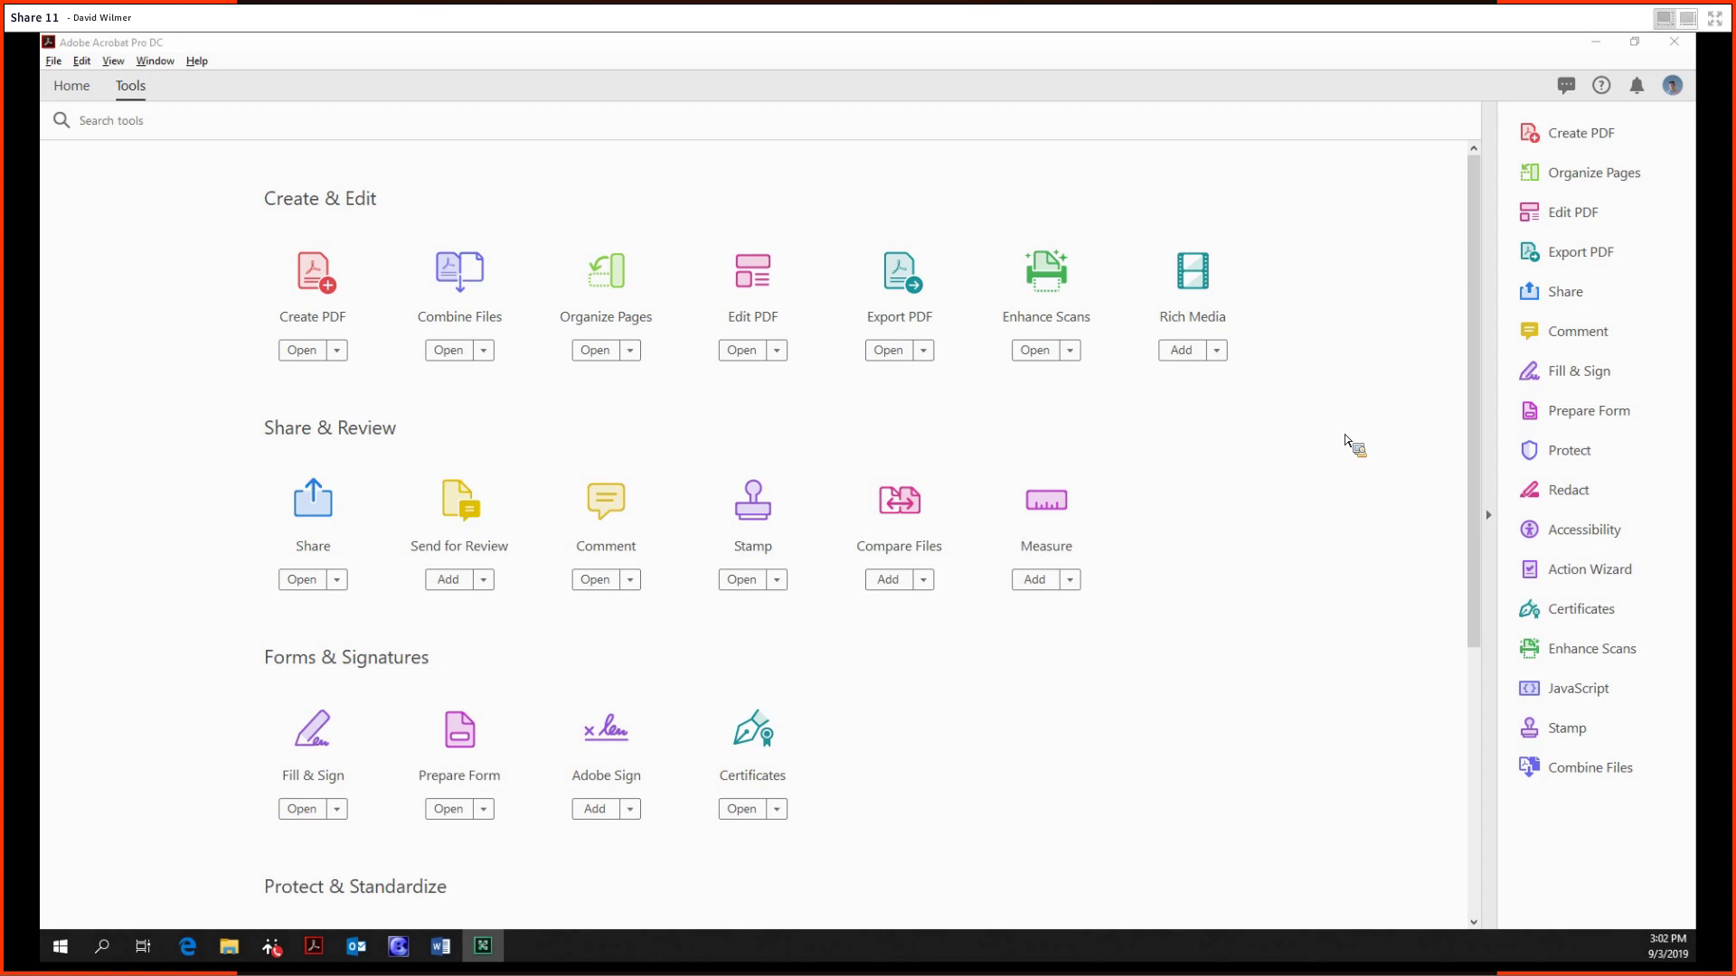
- Open the Create PDF tool from the Tools grid, set to Single File conversion
click(310, 282)
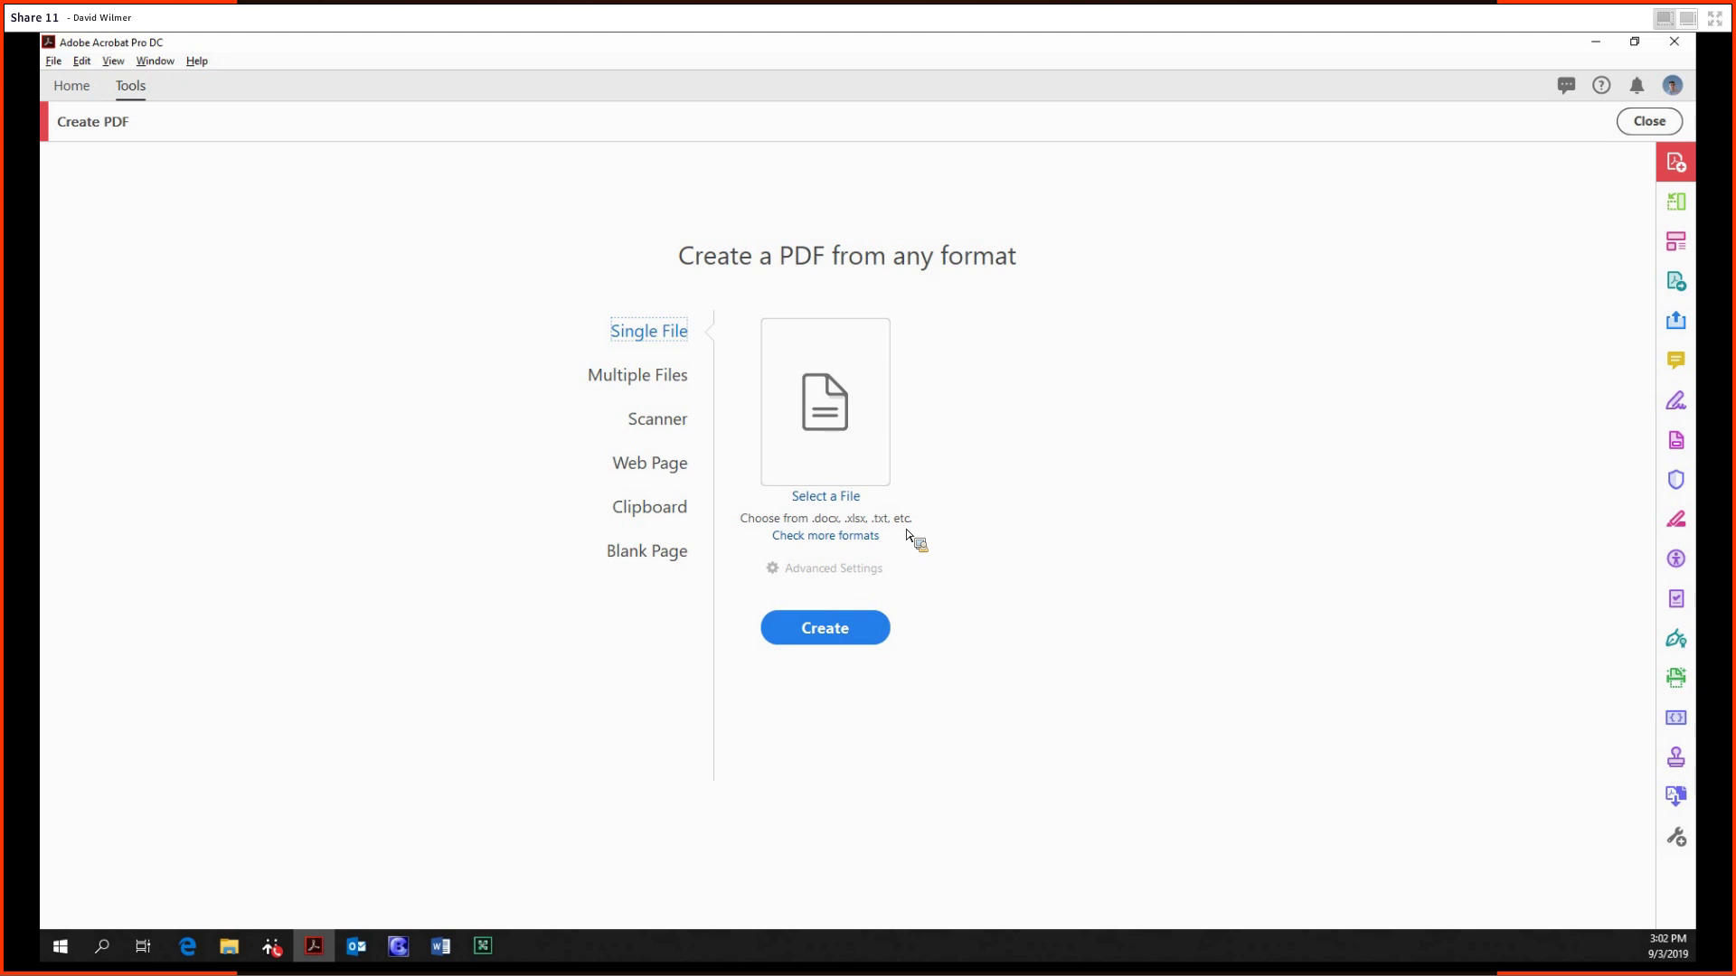
- Convert Meridian_RFP_website.docx into a 13-page PDF and open it
click(871, 437)
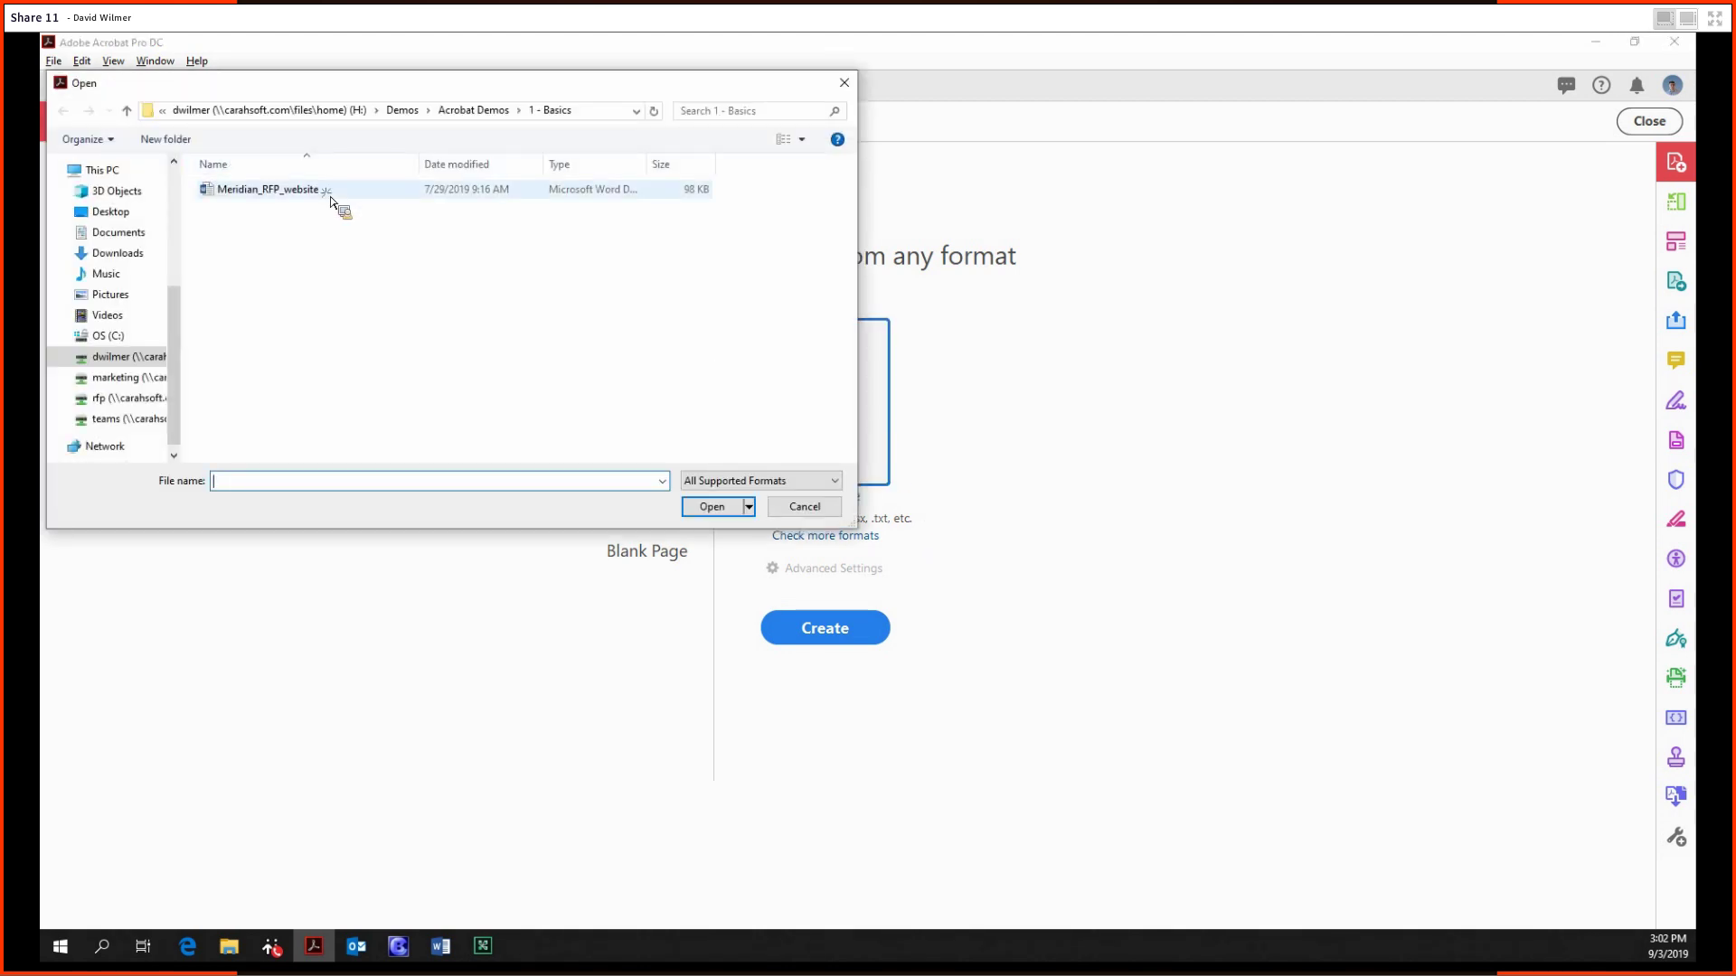
double_click(271, 190)
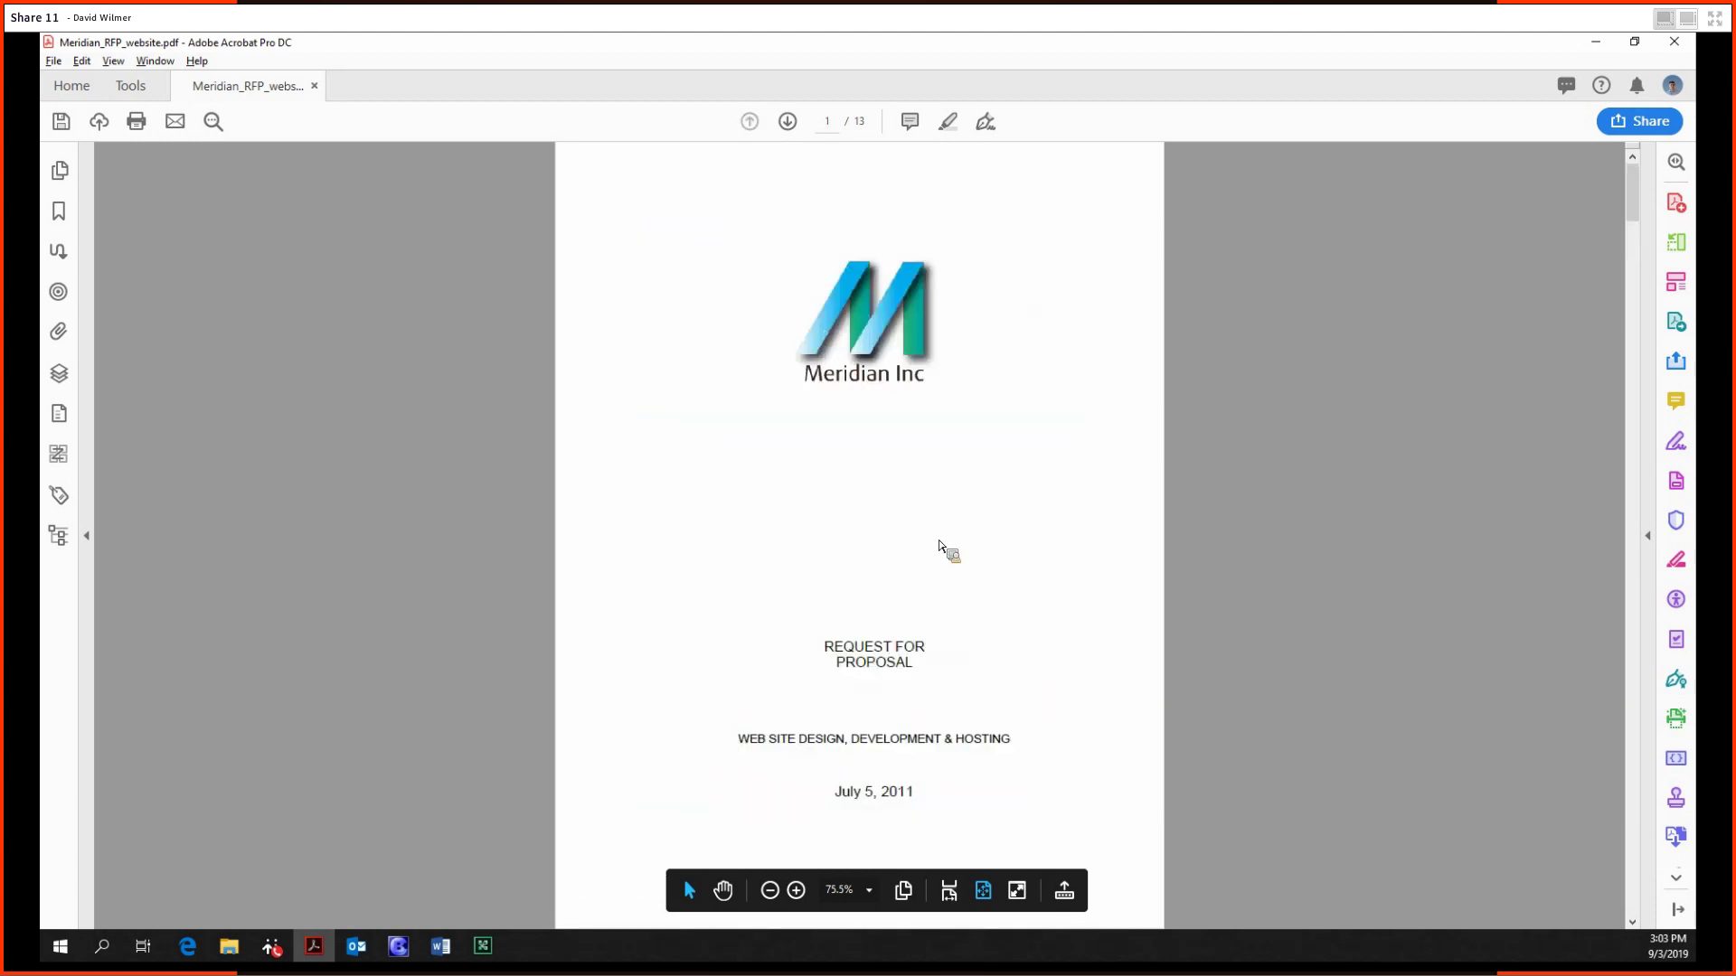
scroll(850, 589, down, 1)
- Scroll the RFP to page 7 of 13, then show the Bookmarks panel
scroll(849, 590, up, 1)
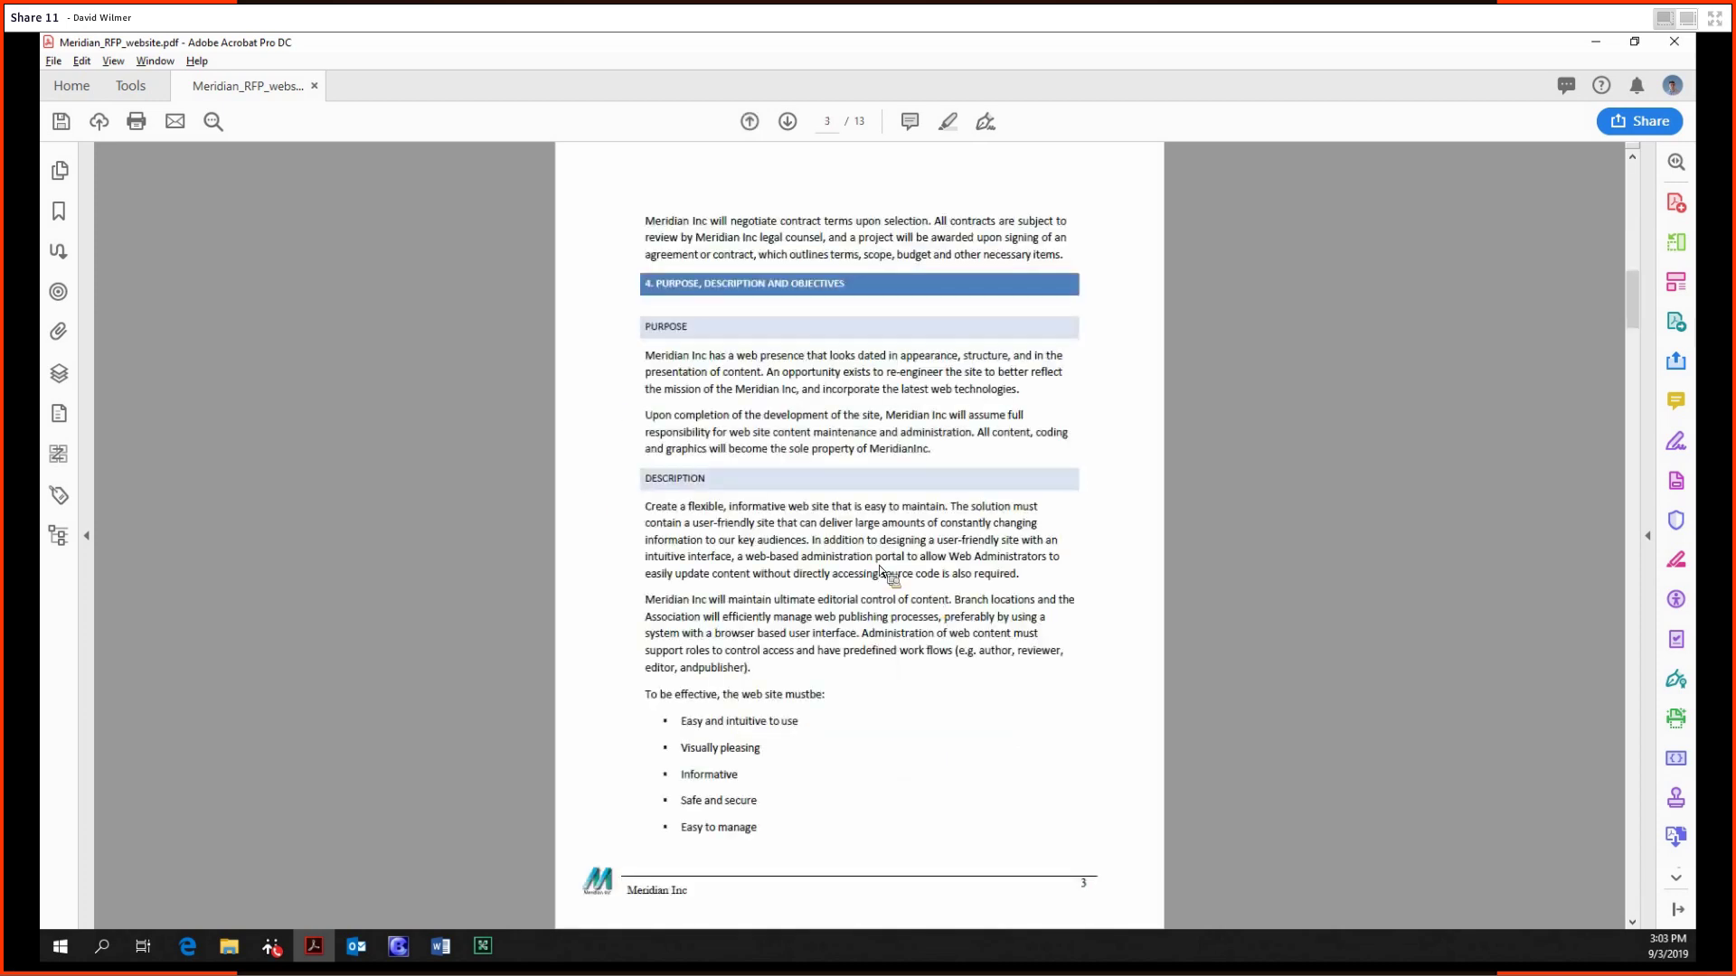
scroll(884, 573, down, 2)
scroll(841, 543, up, 1)
scroll(698, 829, down, 1)
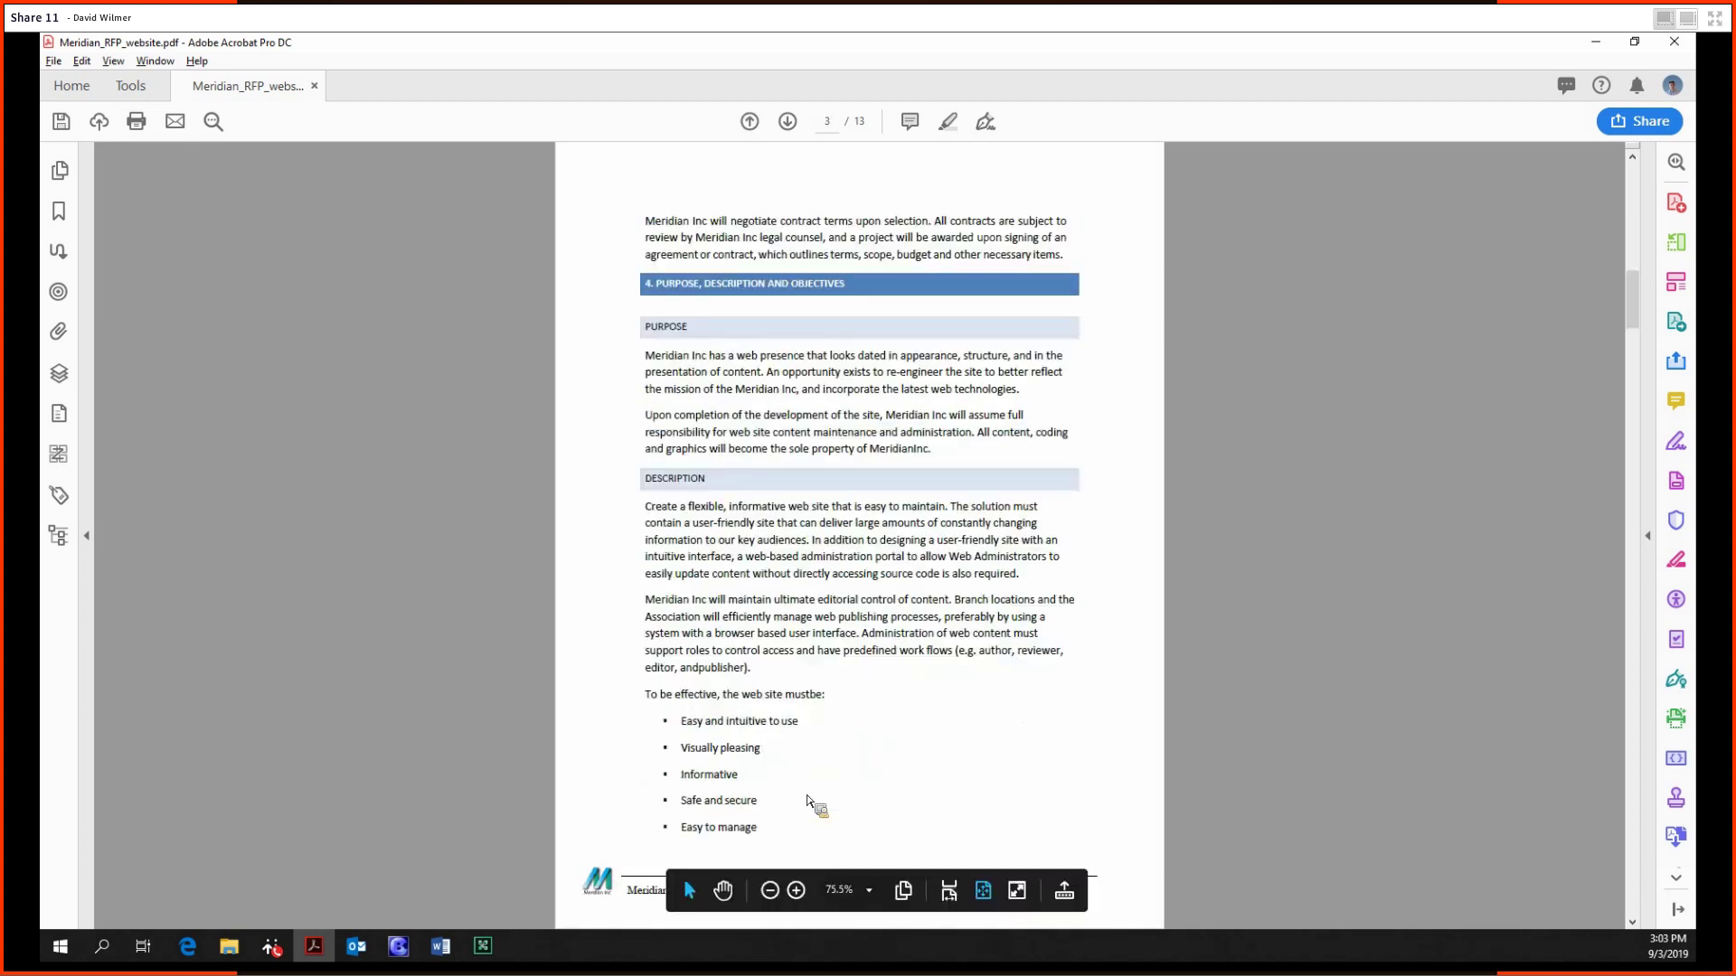
scroll(756, 538, down, 4)
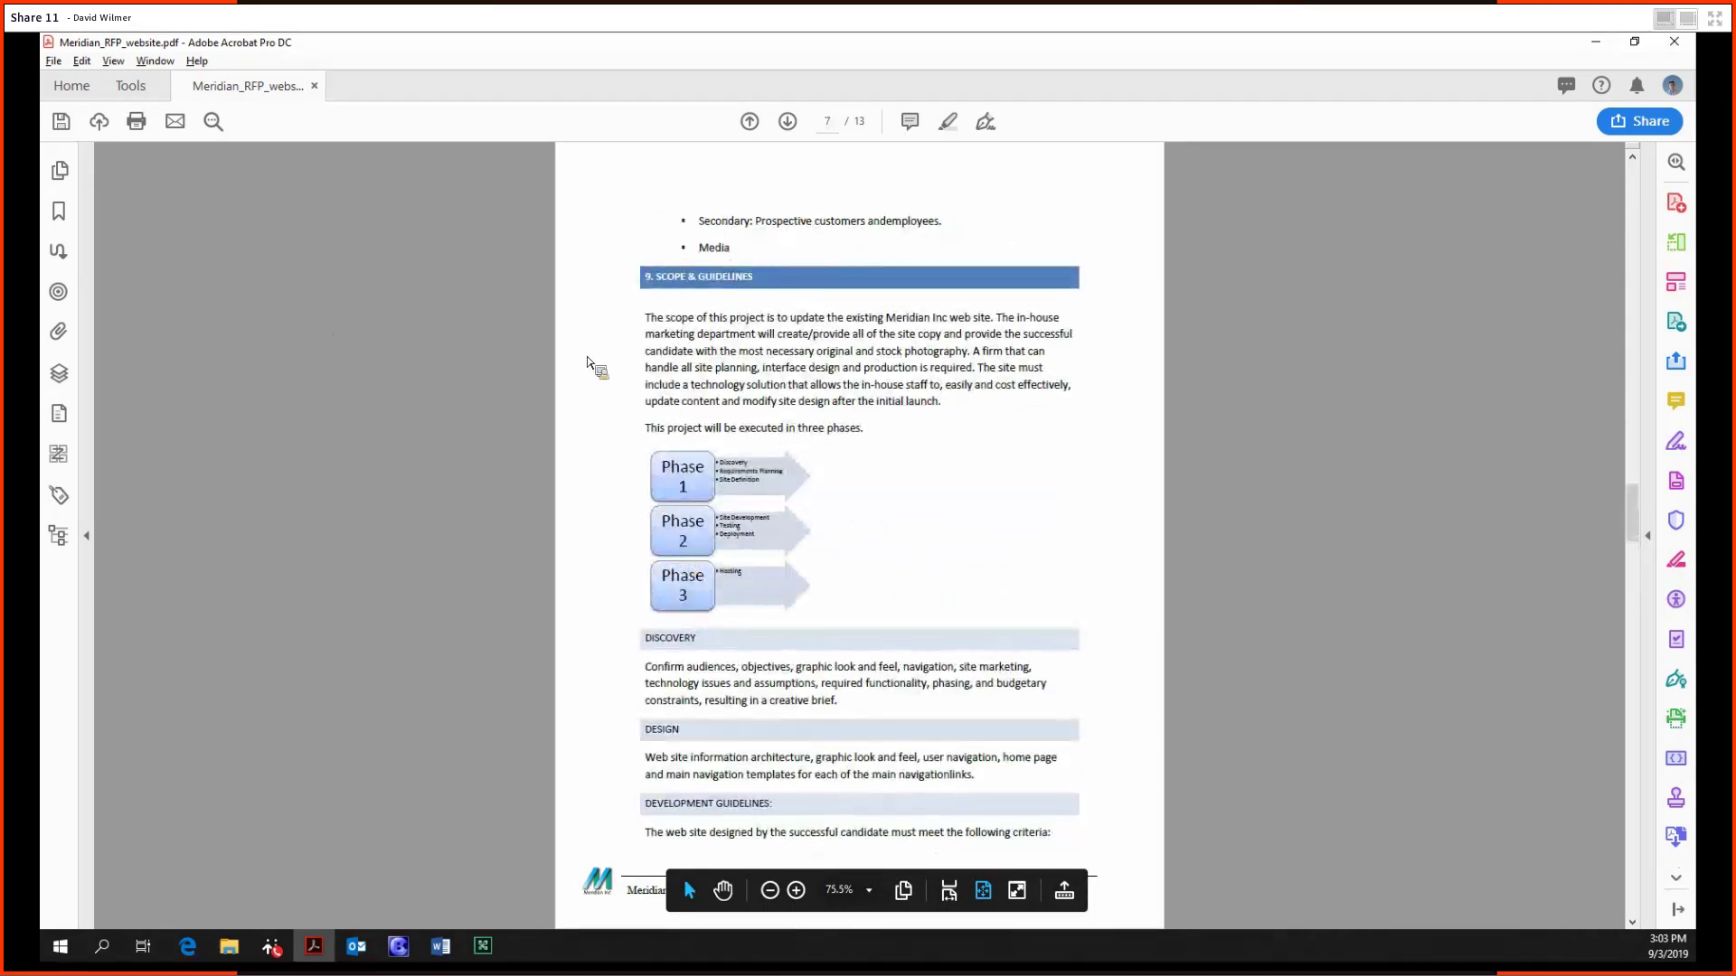
click(59, 212)
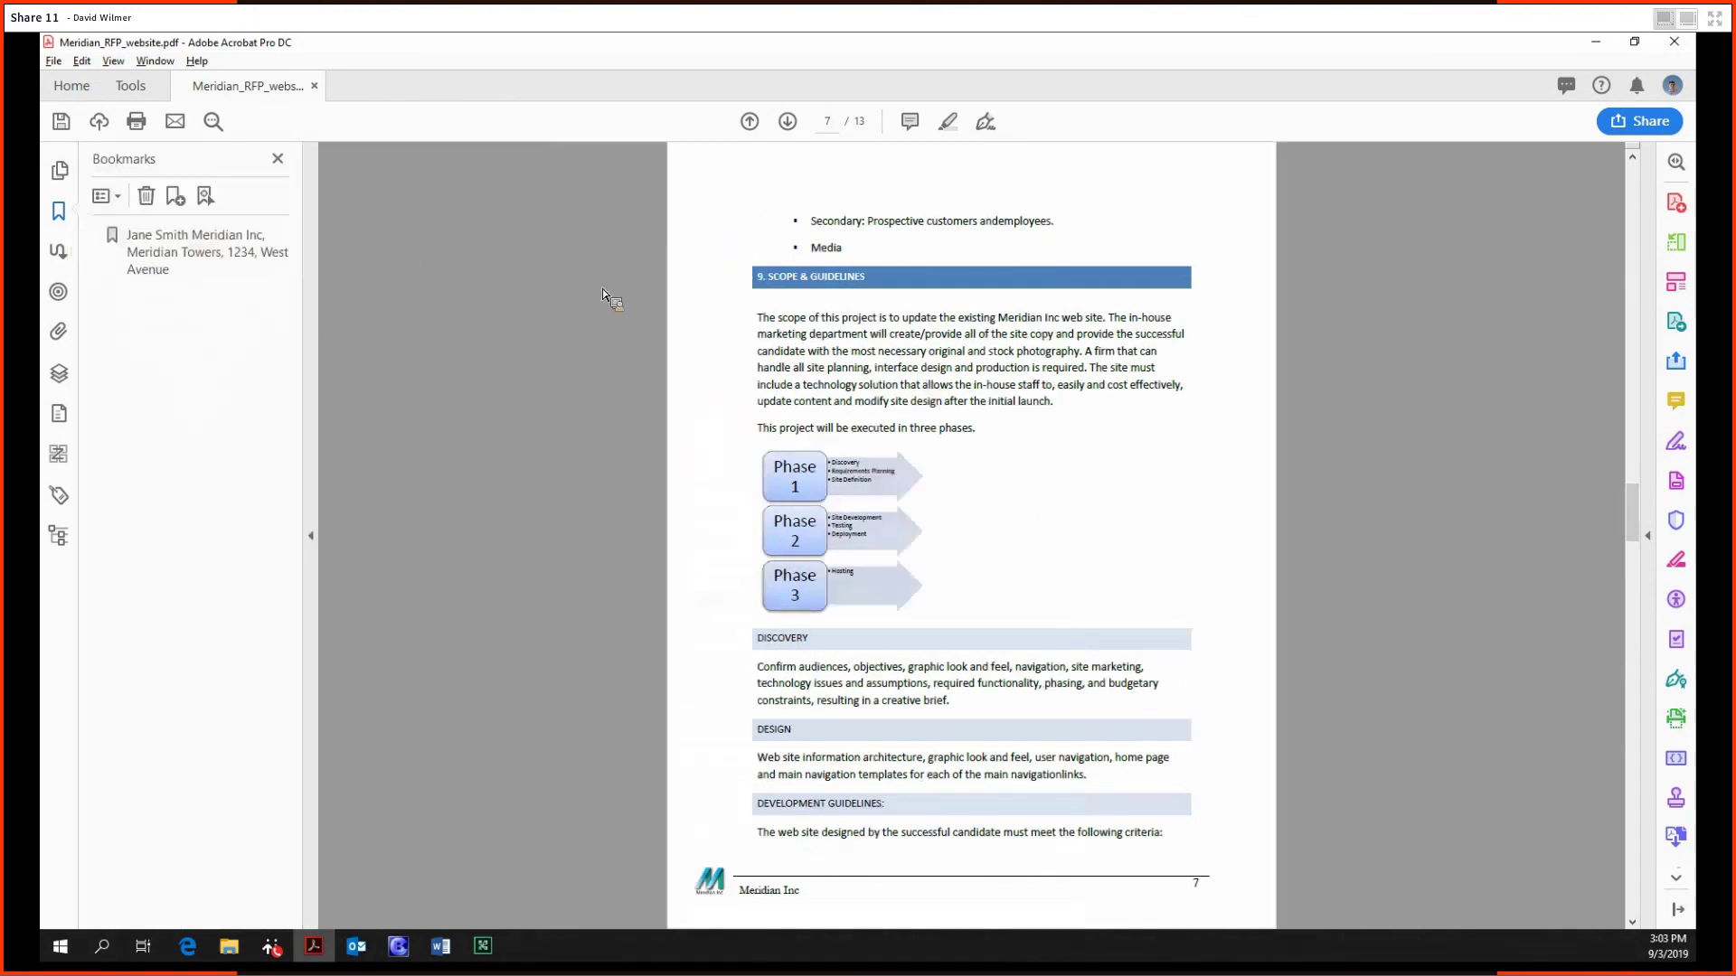
- Follow the address bookmark to page 11 and select the delivery address block
click(161, 254)
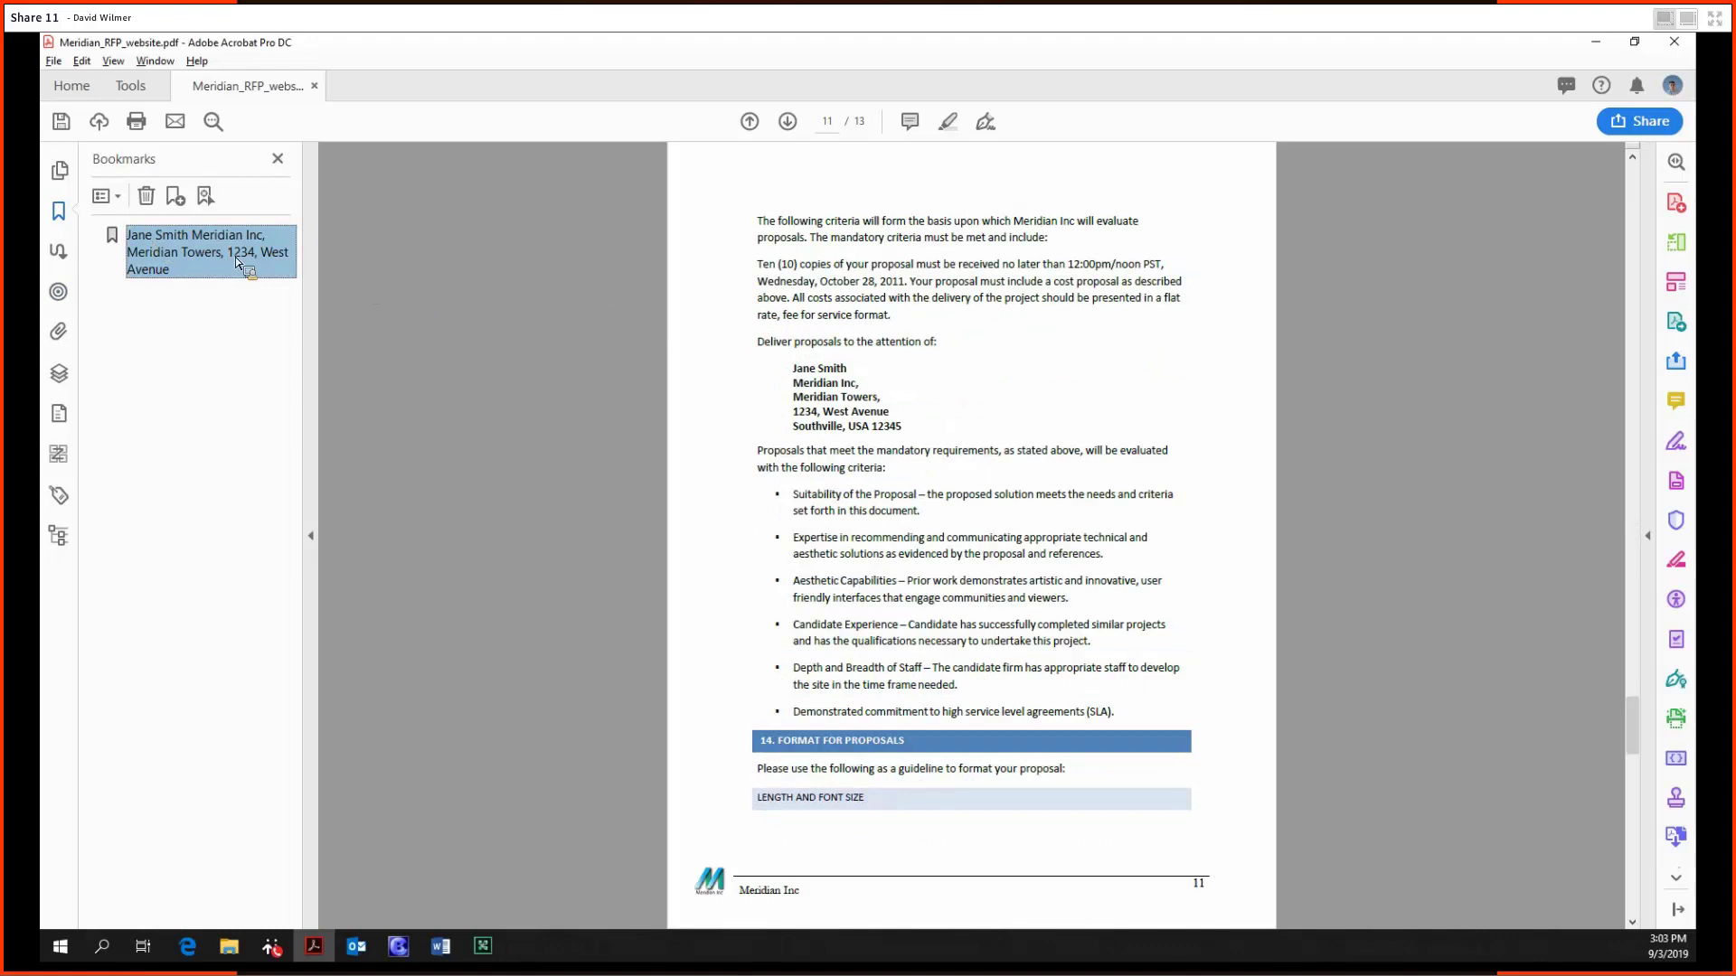
drag(794, 368, 918, 429)
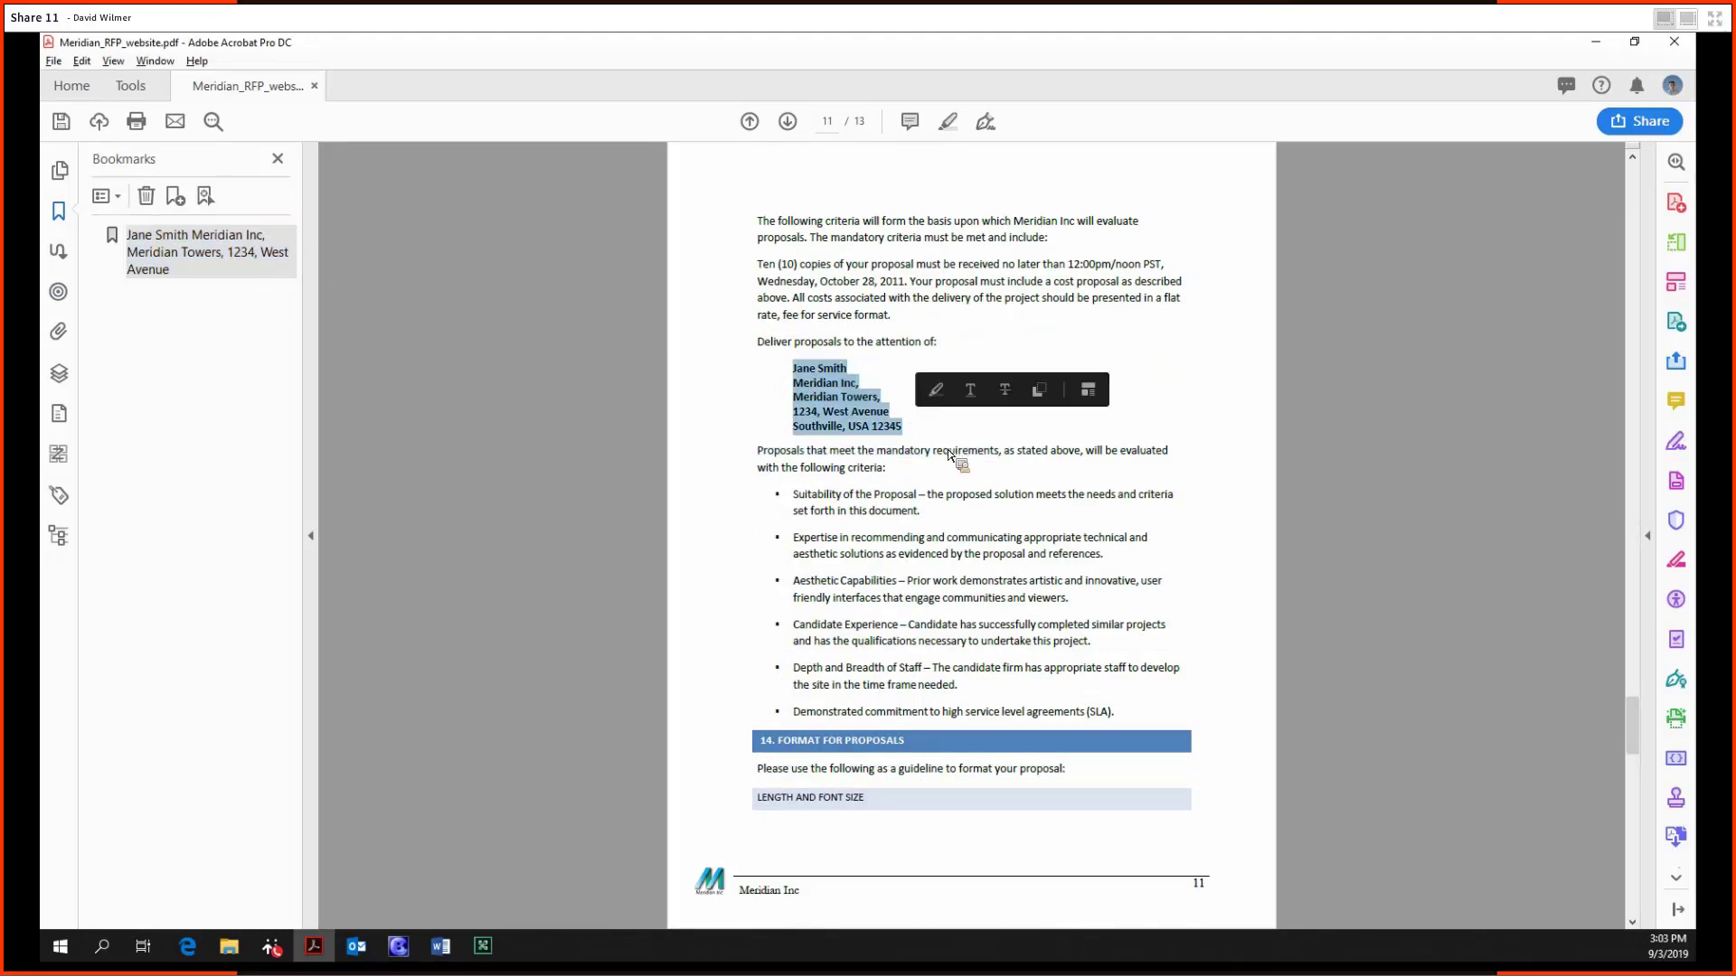
click(958, 454)
scroll(954, 452, up, 10)
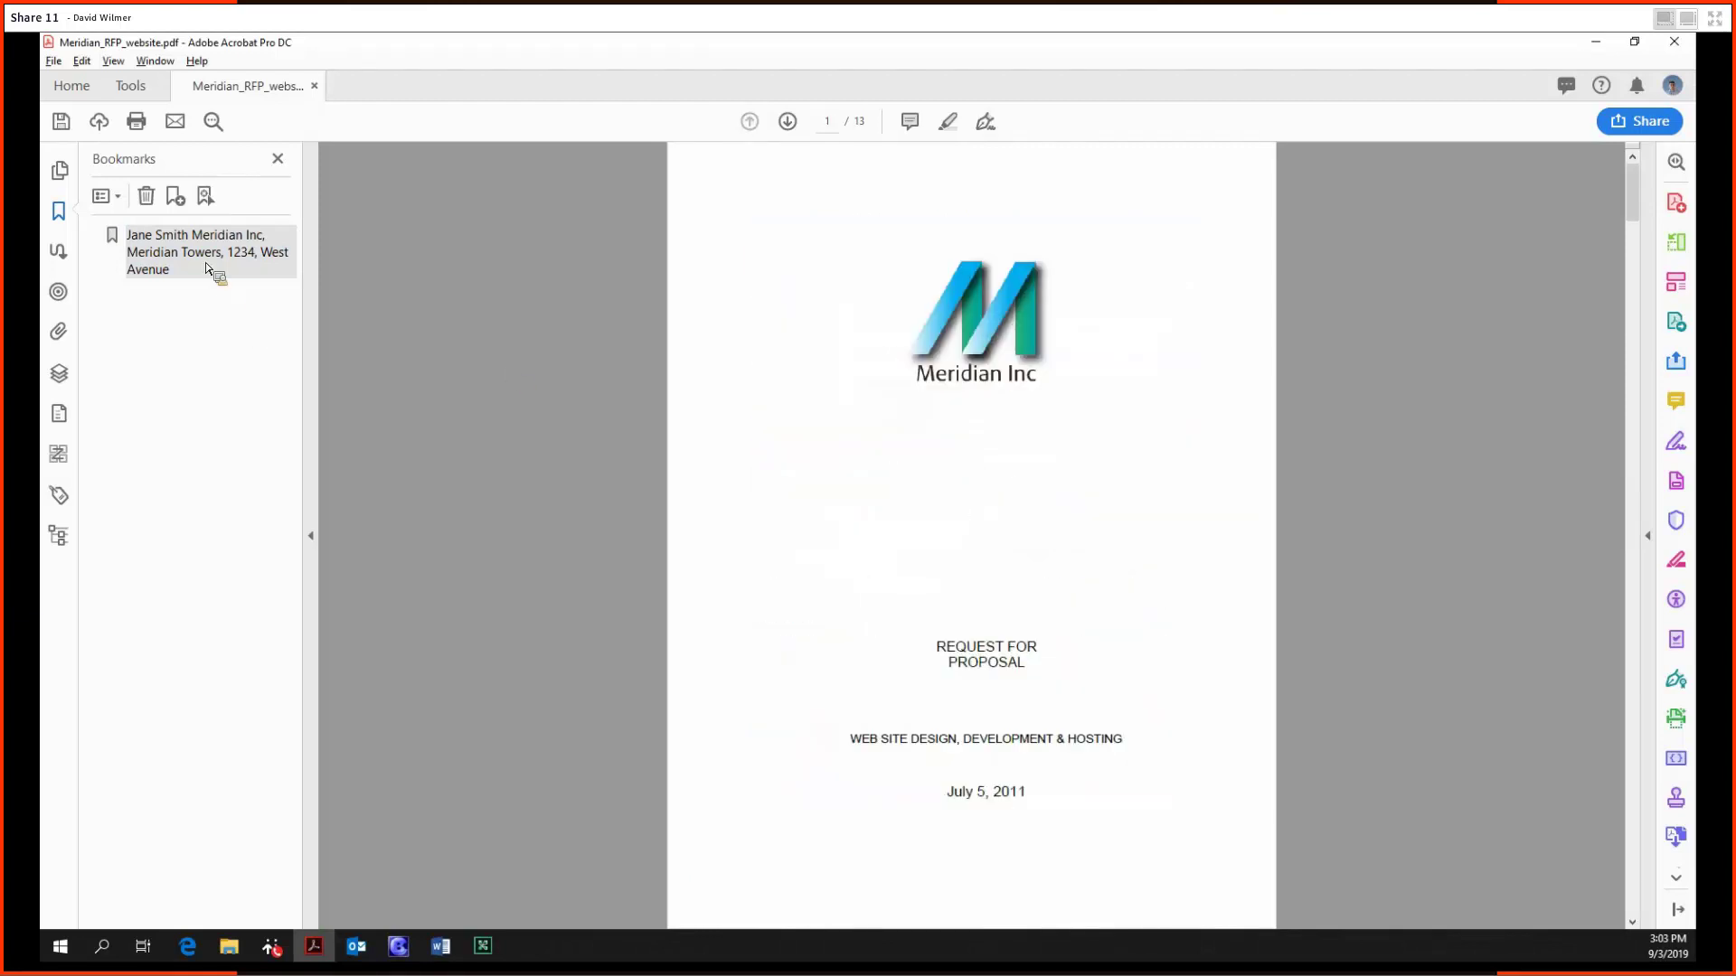
- Return via the bookmark, select the postal code and address text, then close the PDF
click(254, 273)
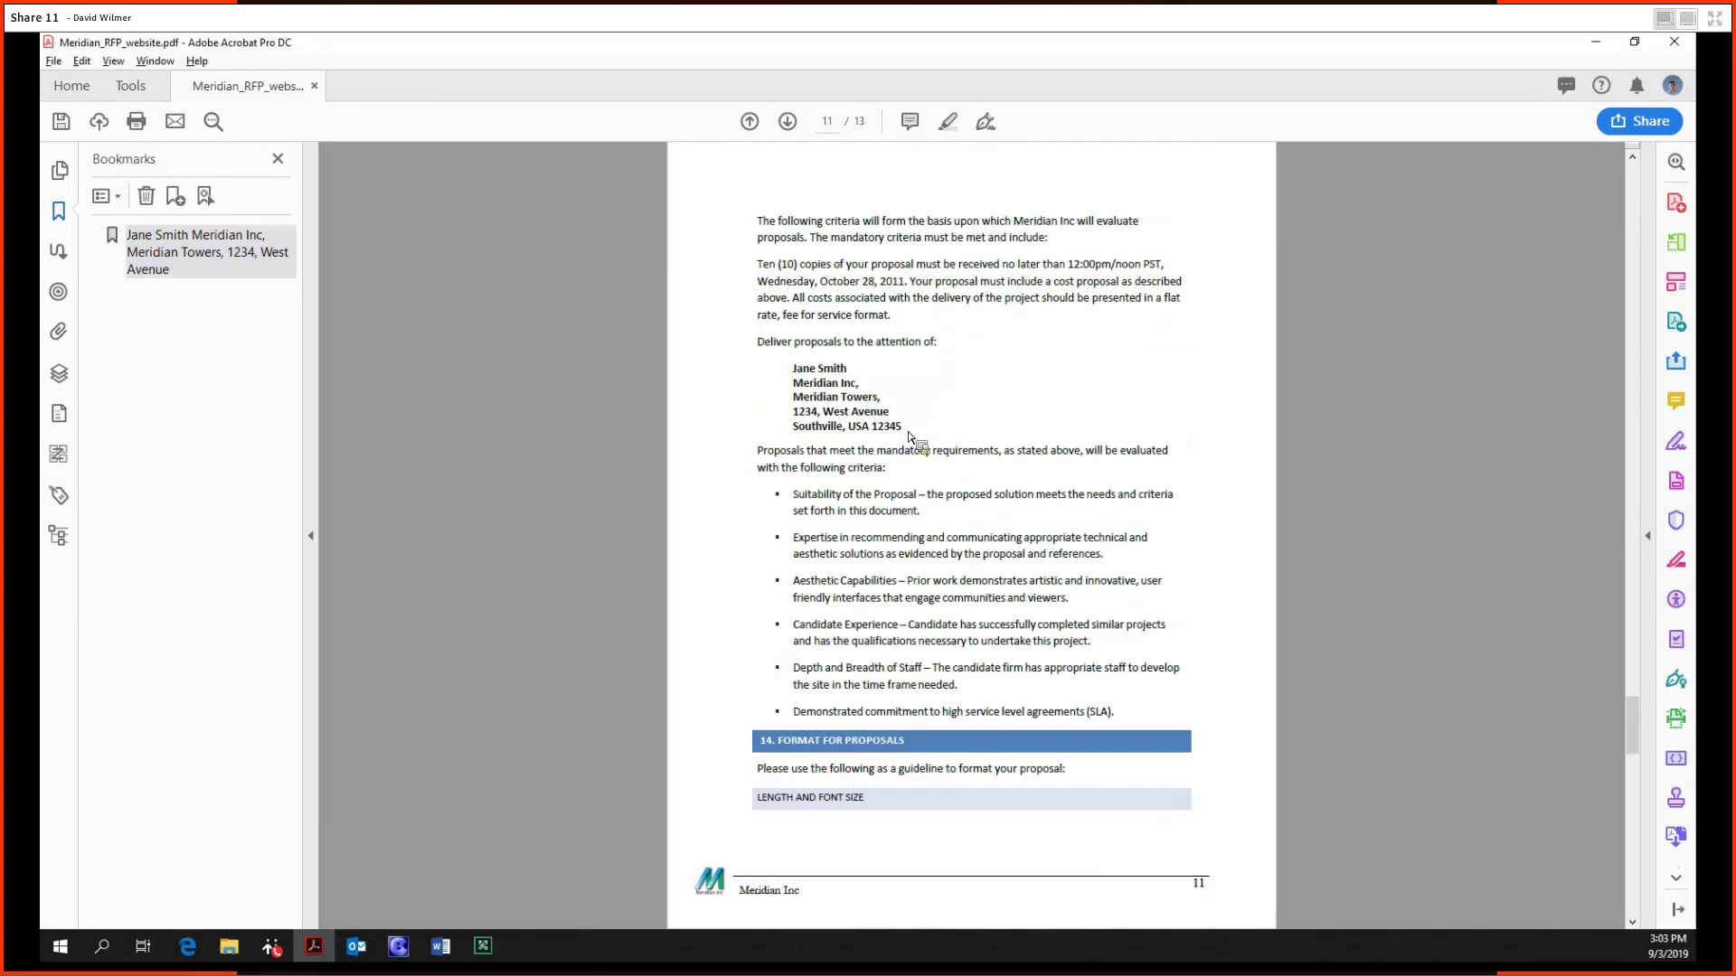
double_click(890, 425)
drag(870, 426, 903, 426)
click(774, 371)
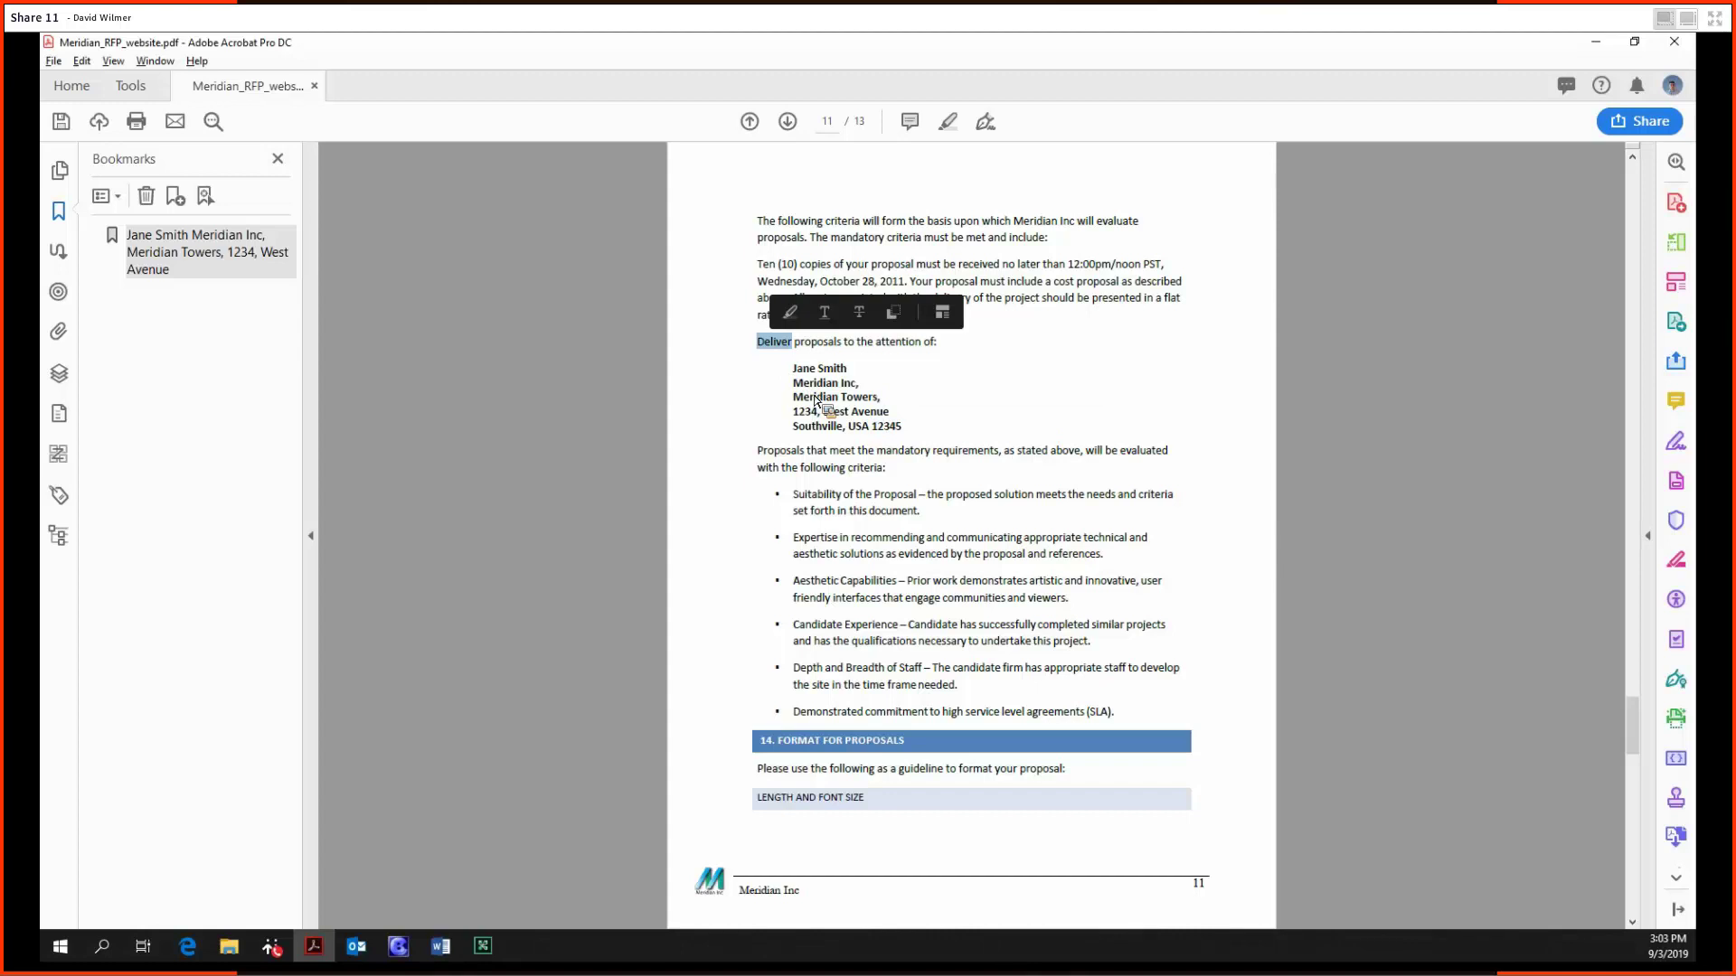
mouse_move(789, 369)
mouse_down()
mouse_move(891, 434)
mouse_move(929, 432)
mouse_move(783, 391)
mouse_up()
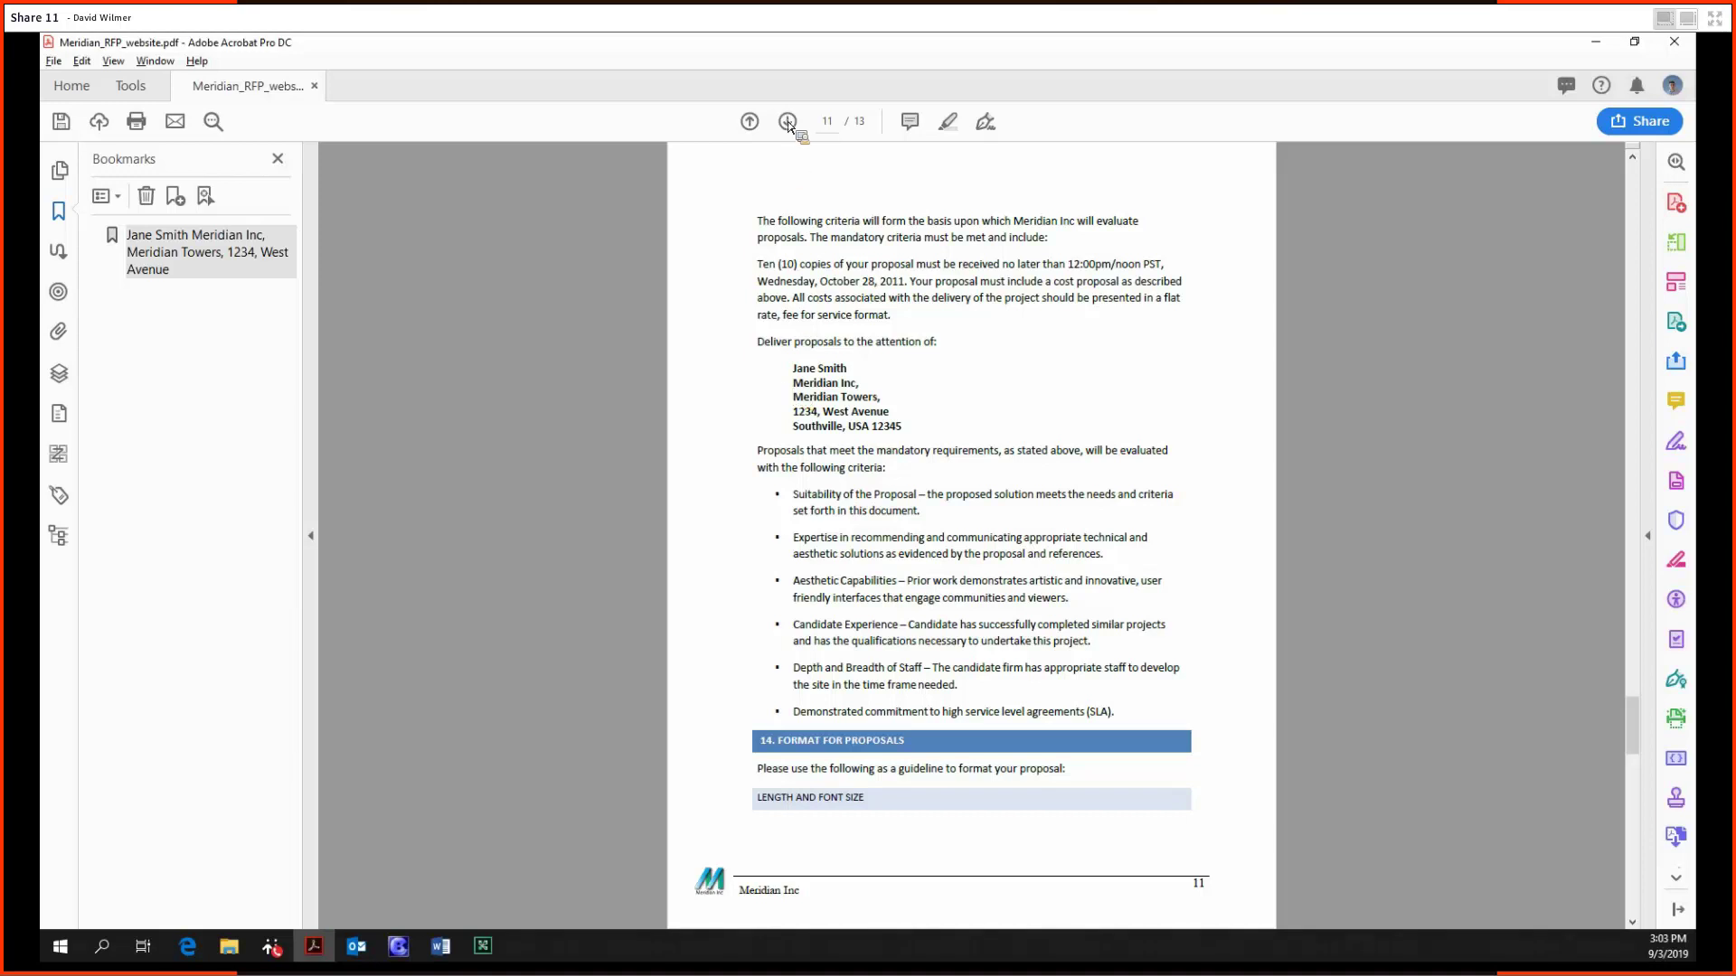
click(315, 86)
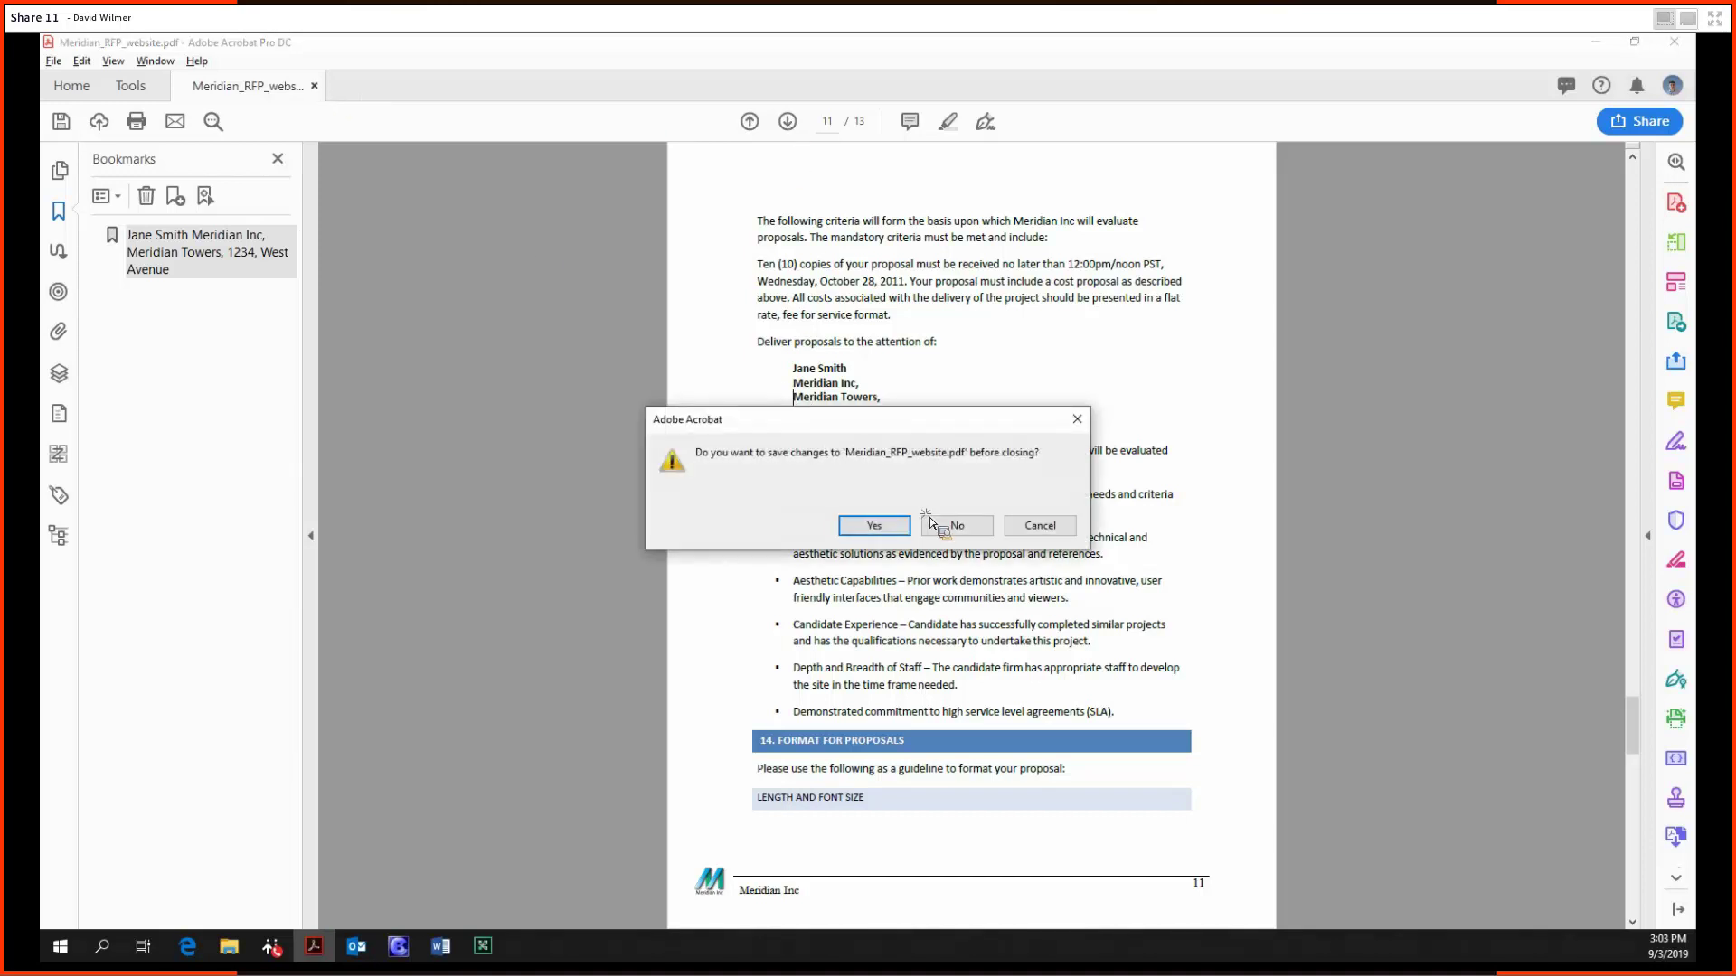
- Close the RFP without saving and start a PDF Portfolio under Create PDF > Multiple Files
click(936, 525)
click(130, 86)
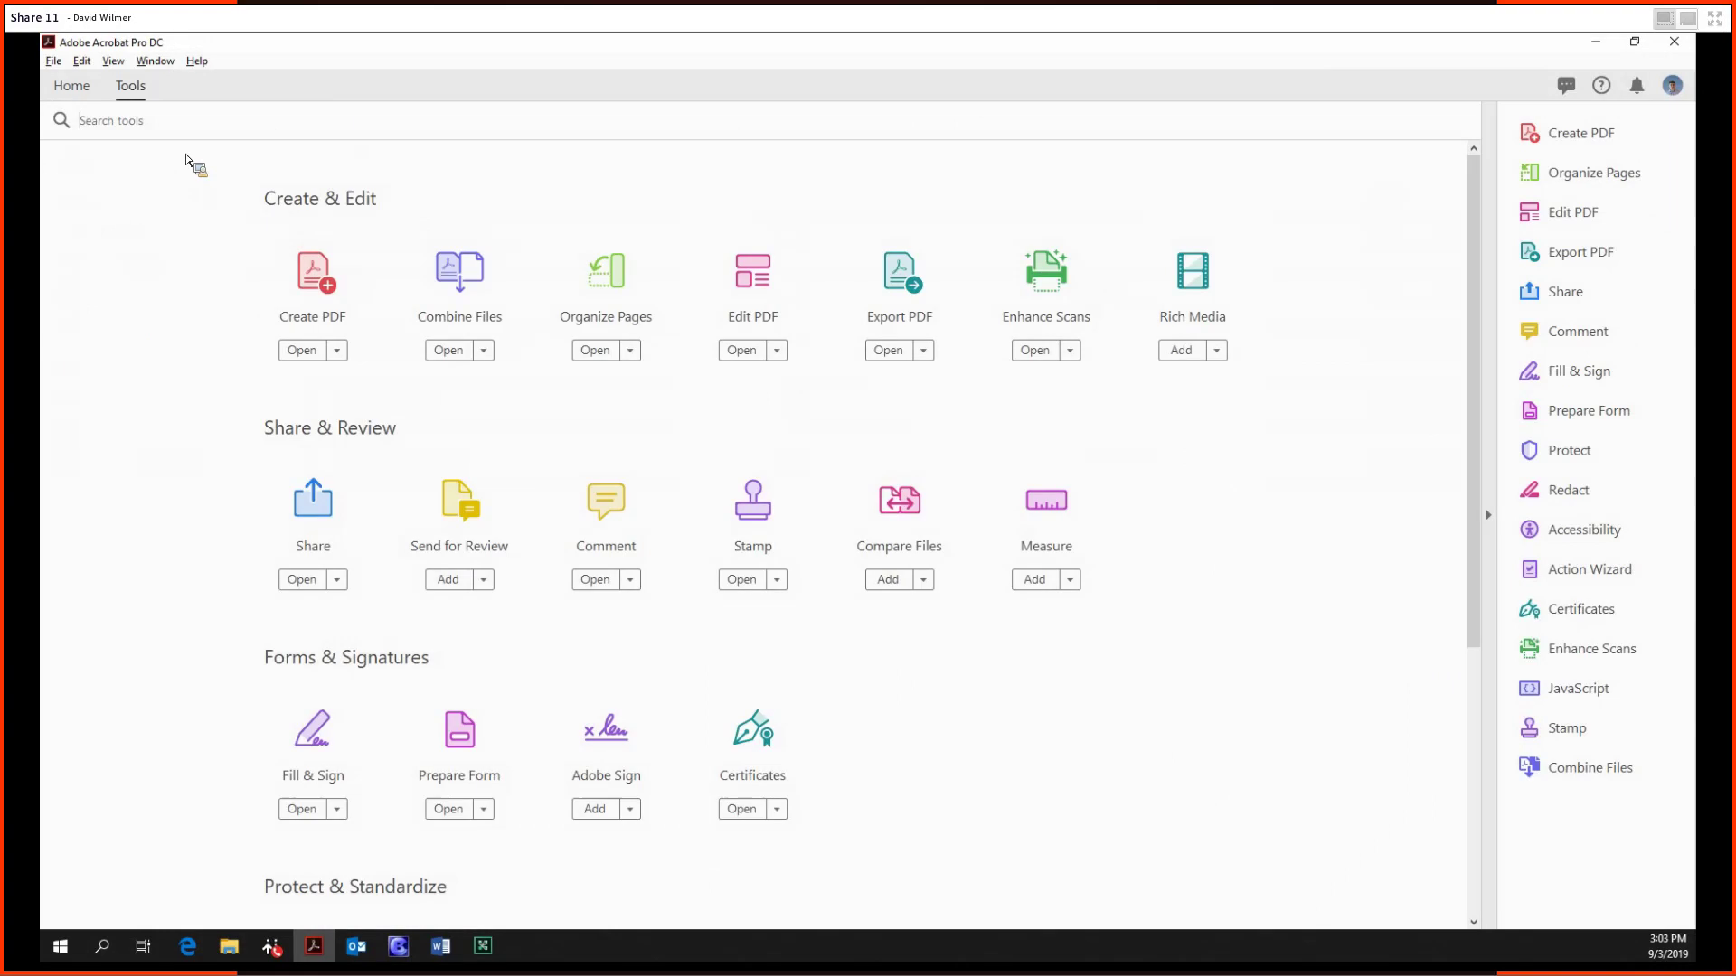
click(327, 276)
click(698, 383)
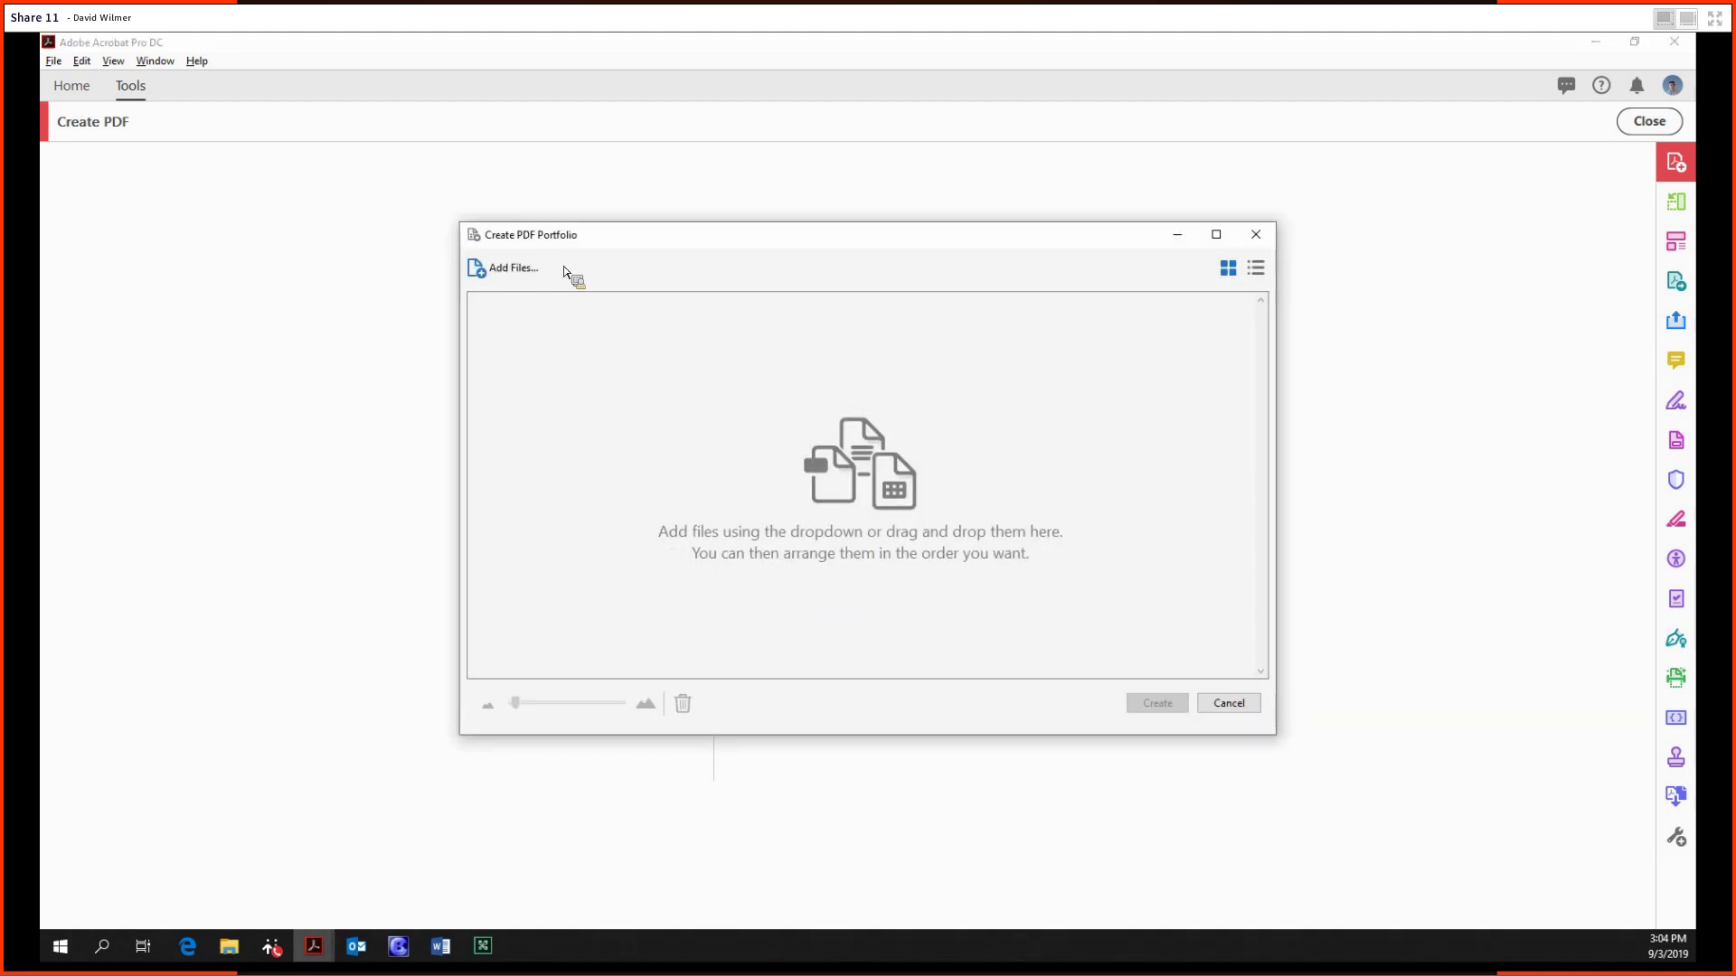
click(564, 270)
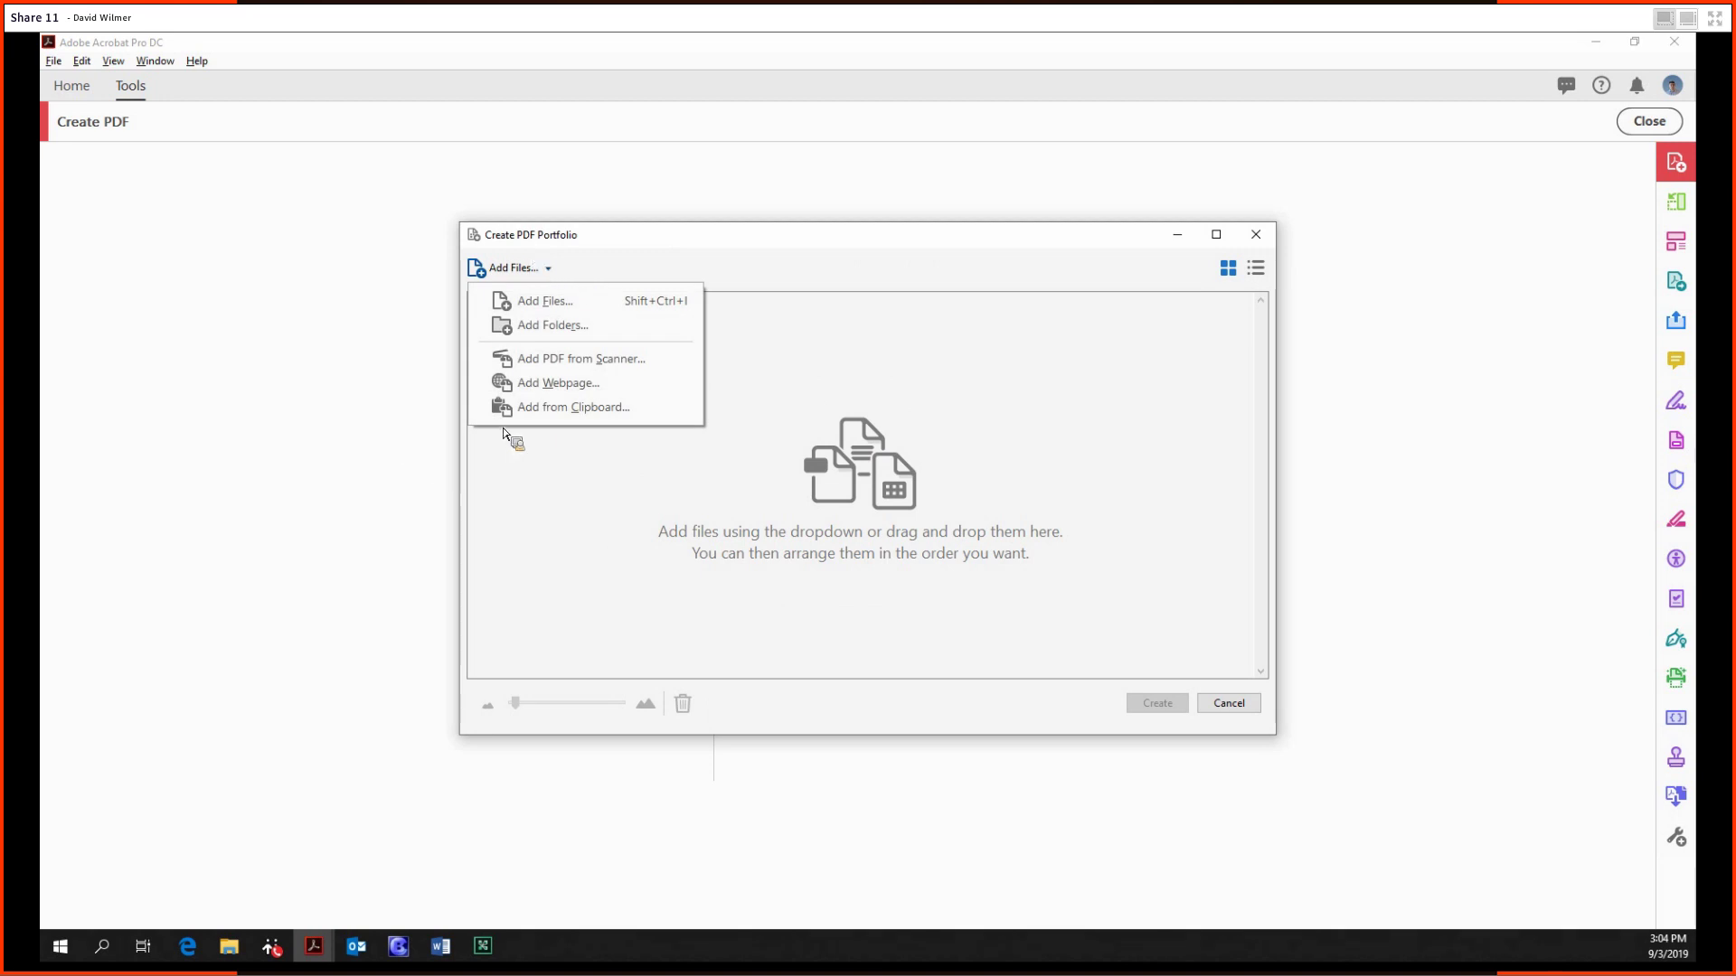
- Add Meridian_RFP_website.docx to the portfolio, showing All Files types
click(583, 304)
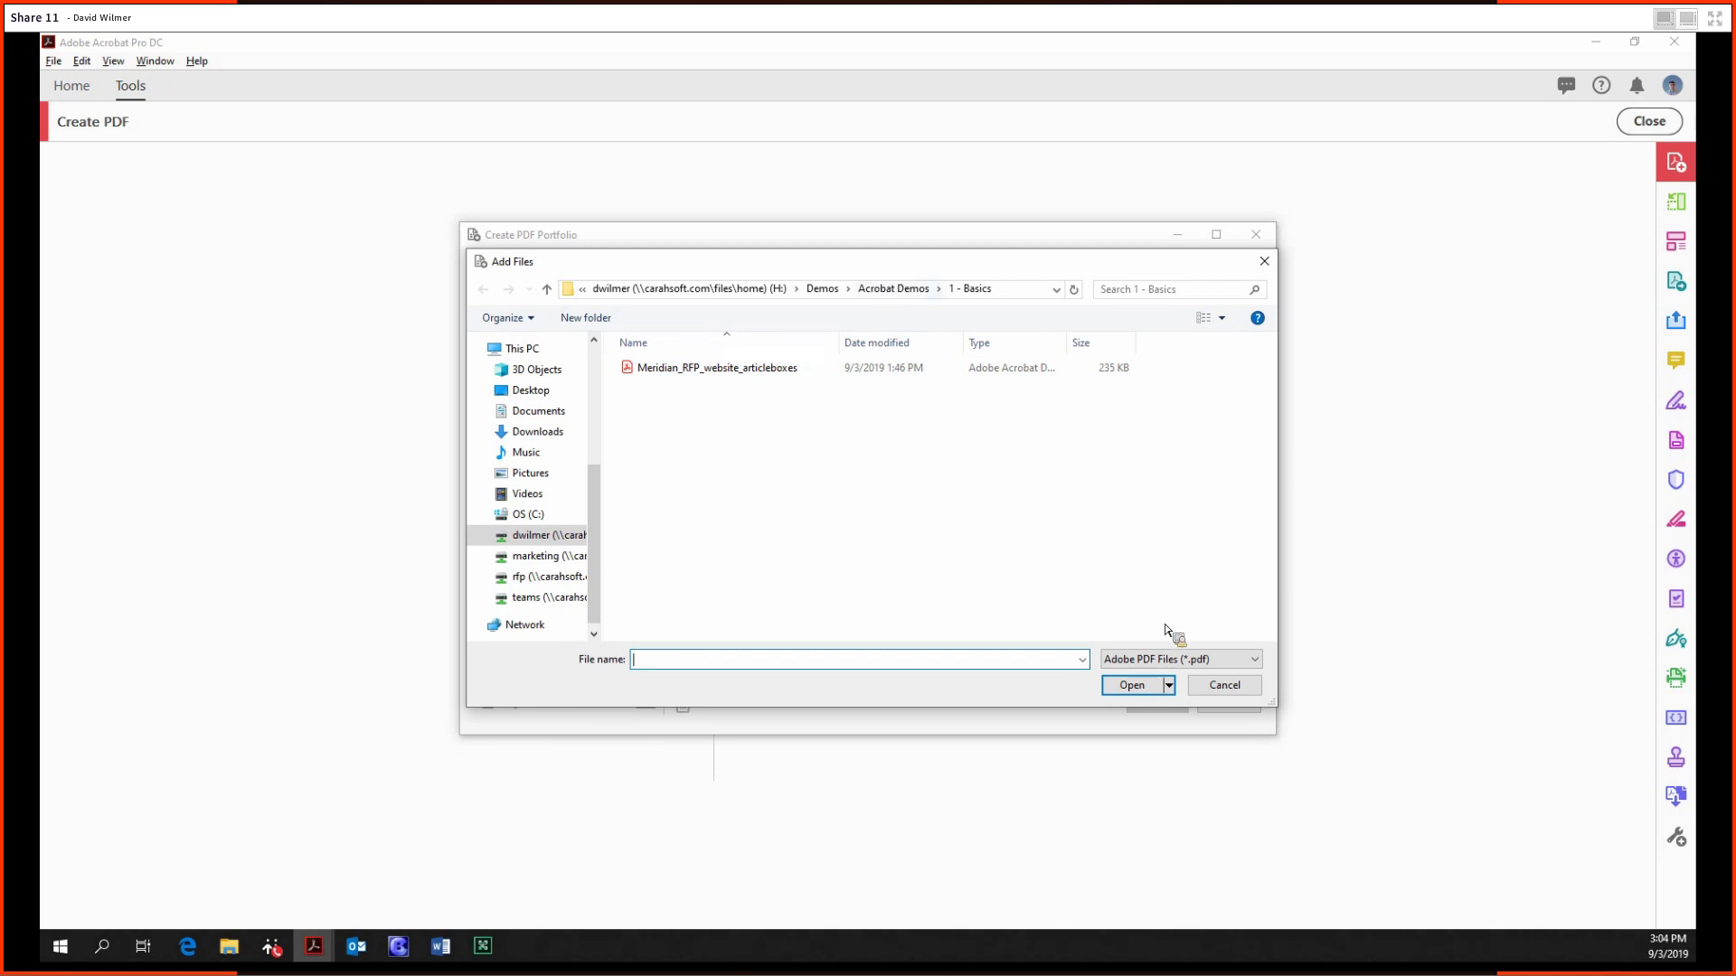
click(1212, 659)
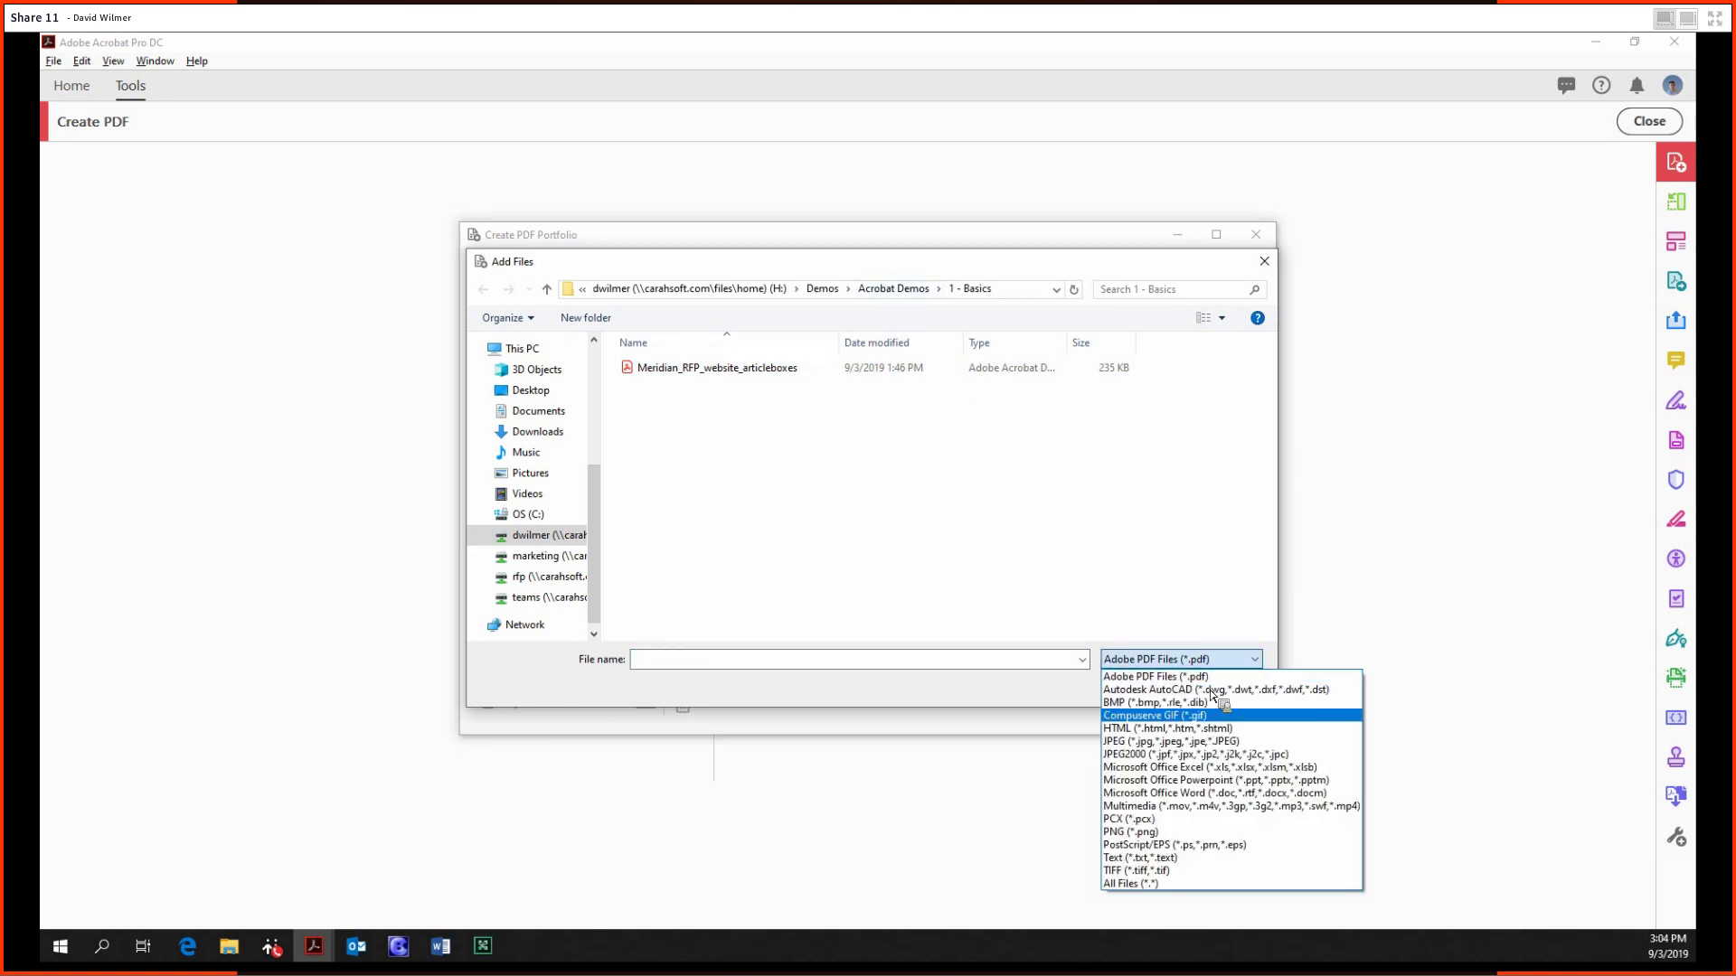
click(1135, 883)
double_click(711, 369)
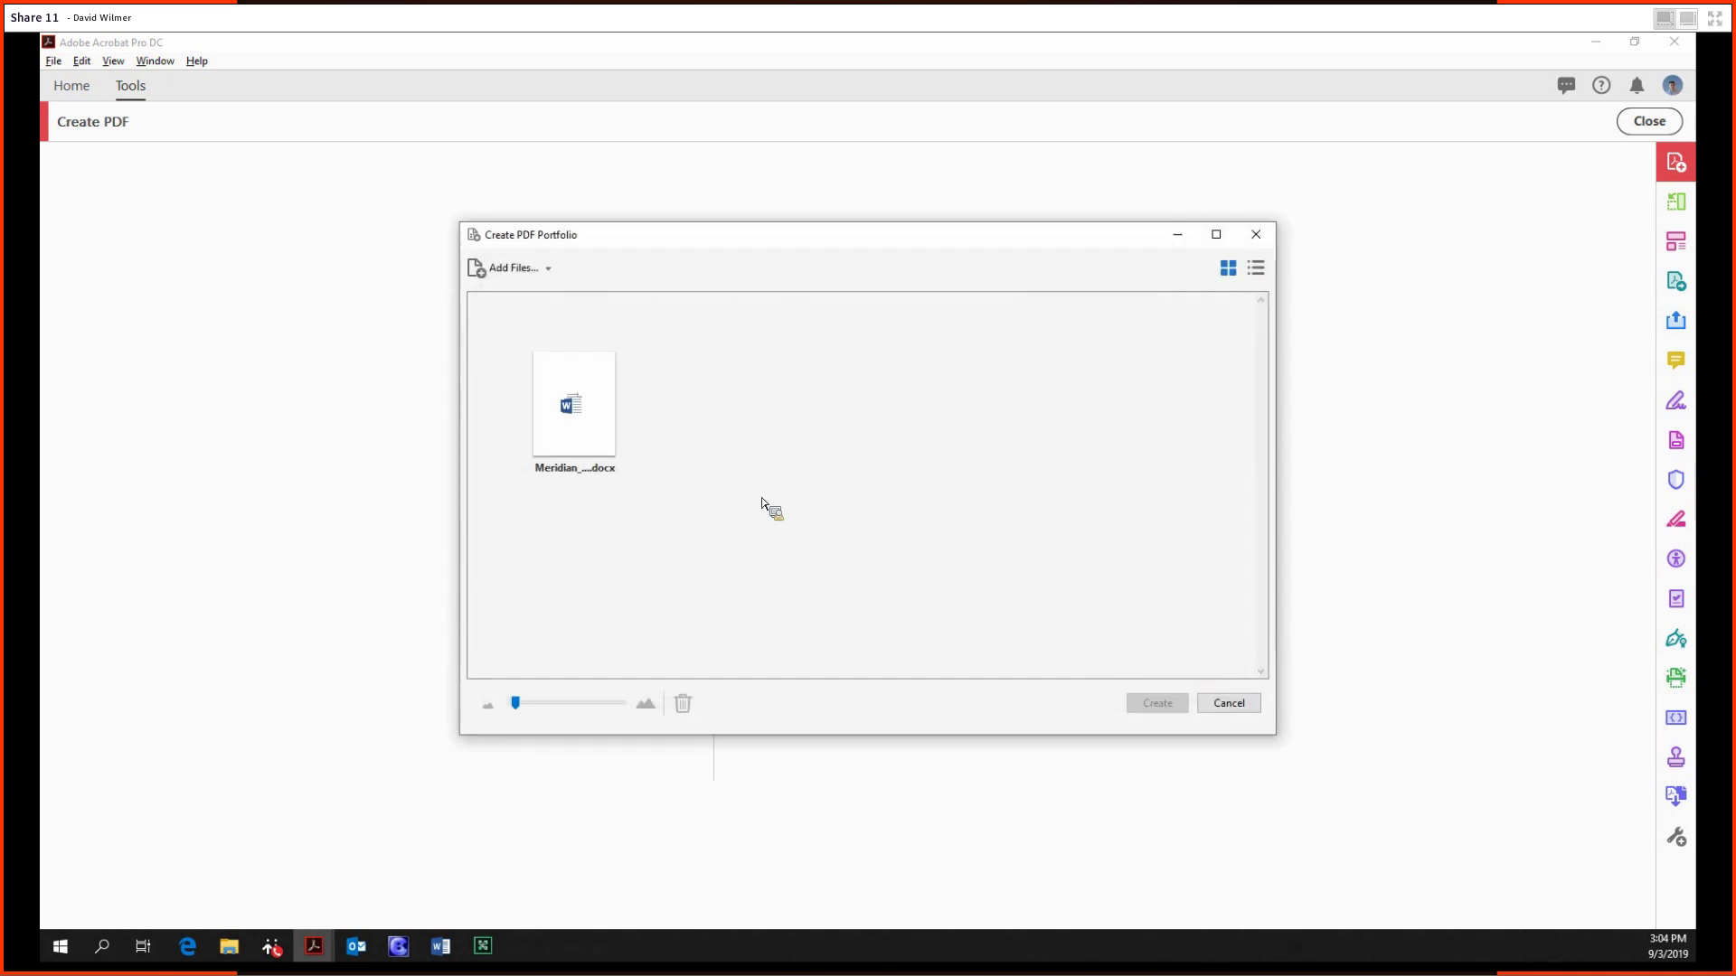
- Add WordFormSample-Acrobat Demo from the 2 - Intermediate folder and create Portfolio1.pdf
click(546, 269)
click(544, 300)
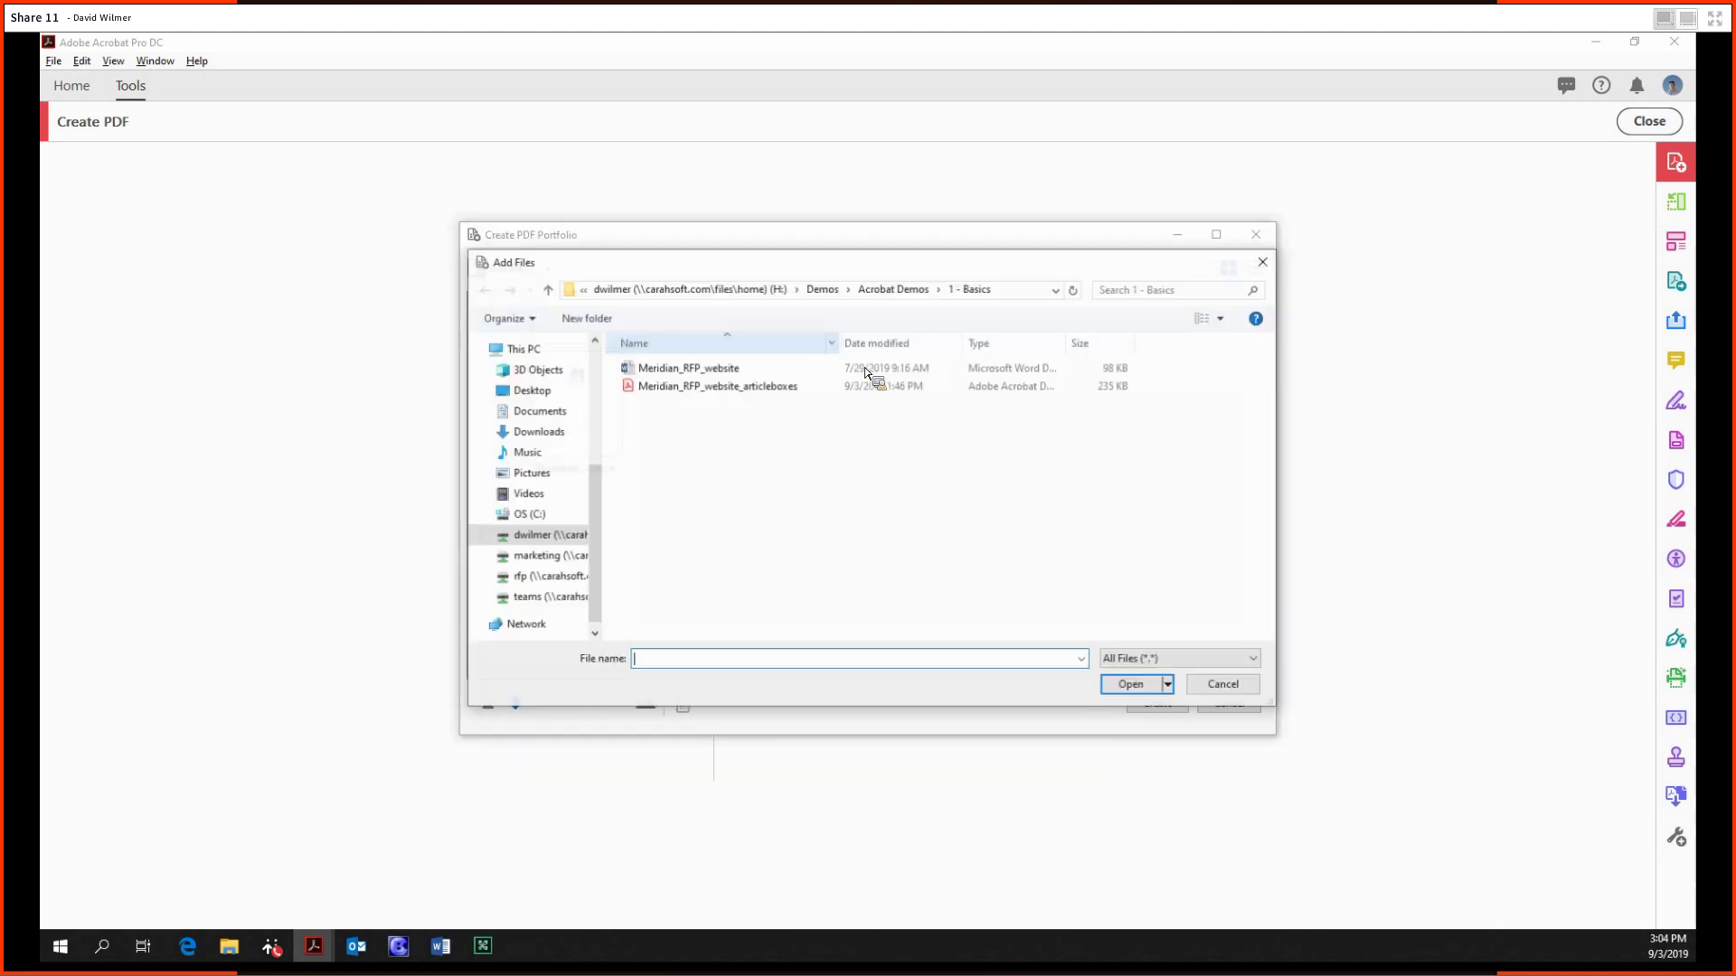
key(alt+Up)
double_click(807, 403)
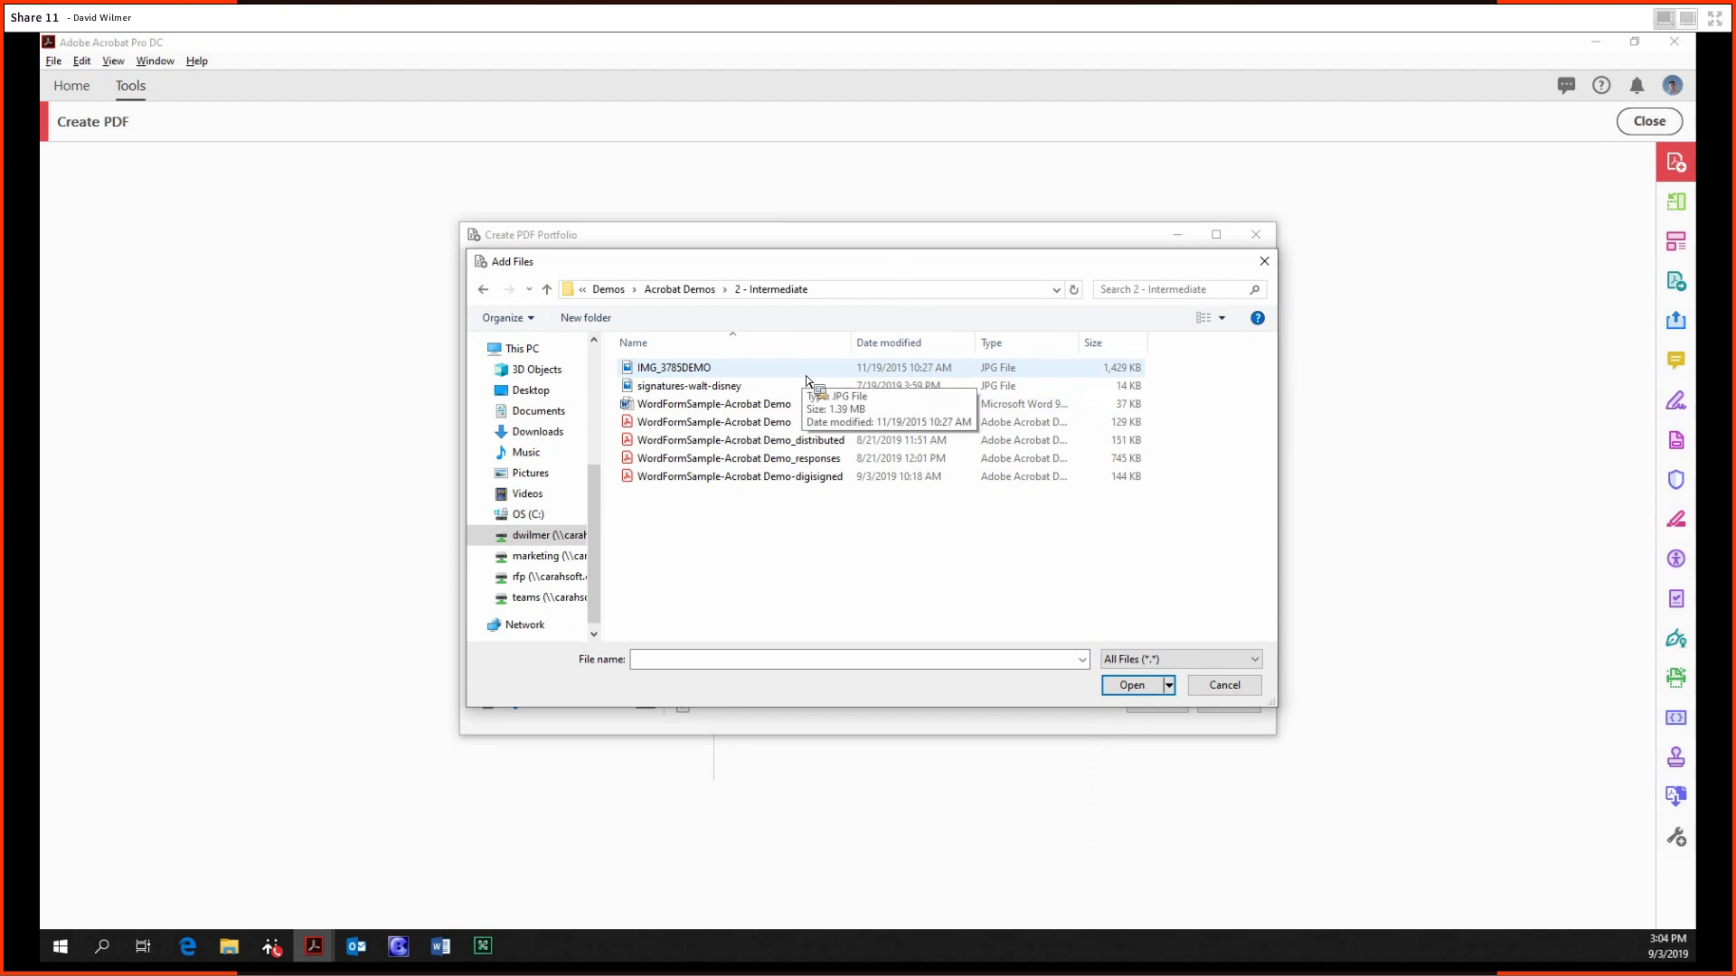
double_click(767, 403)
click(1157, 702)
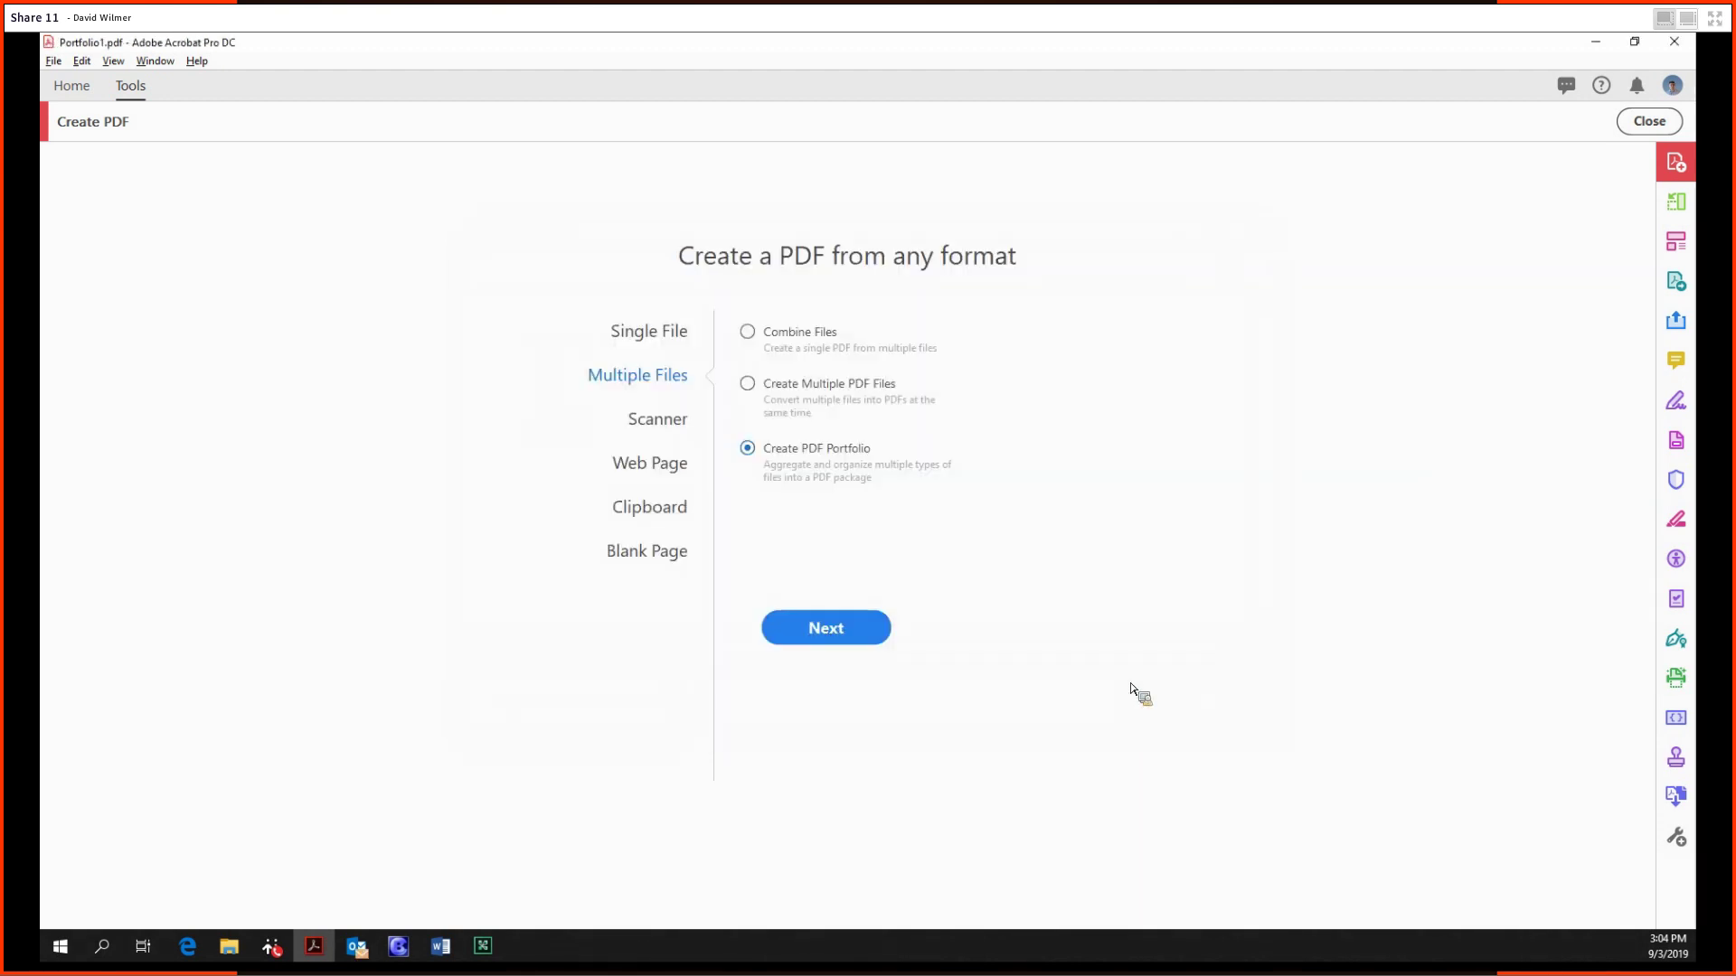
- Trust and preview Meridian_RFP_website.docx, then preview the WordFormSample form
click(168, 276)
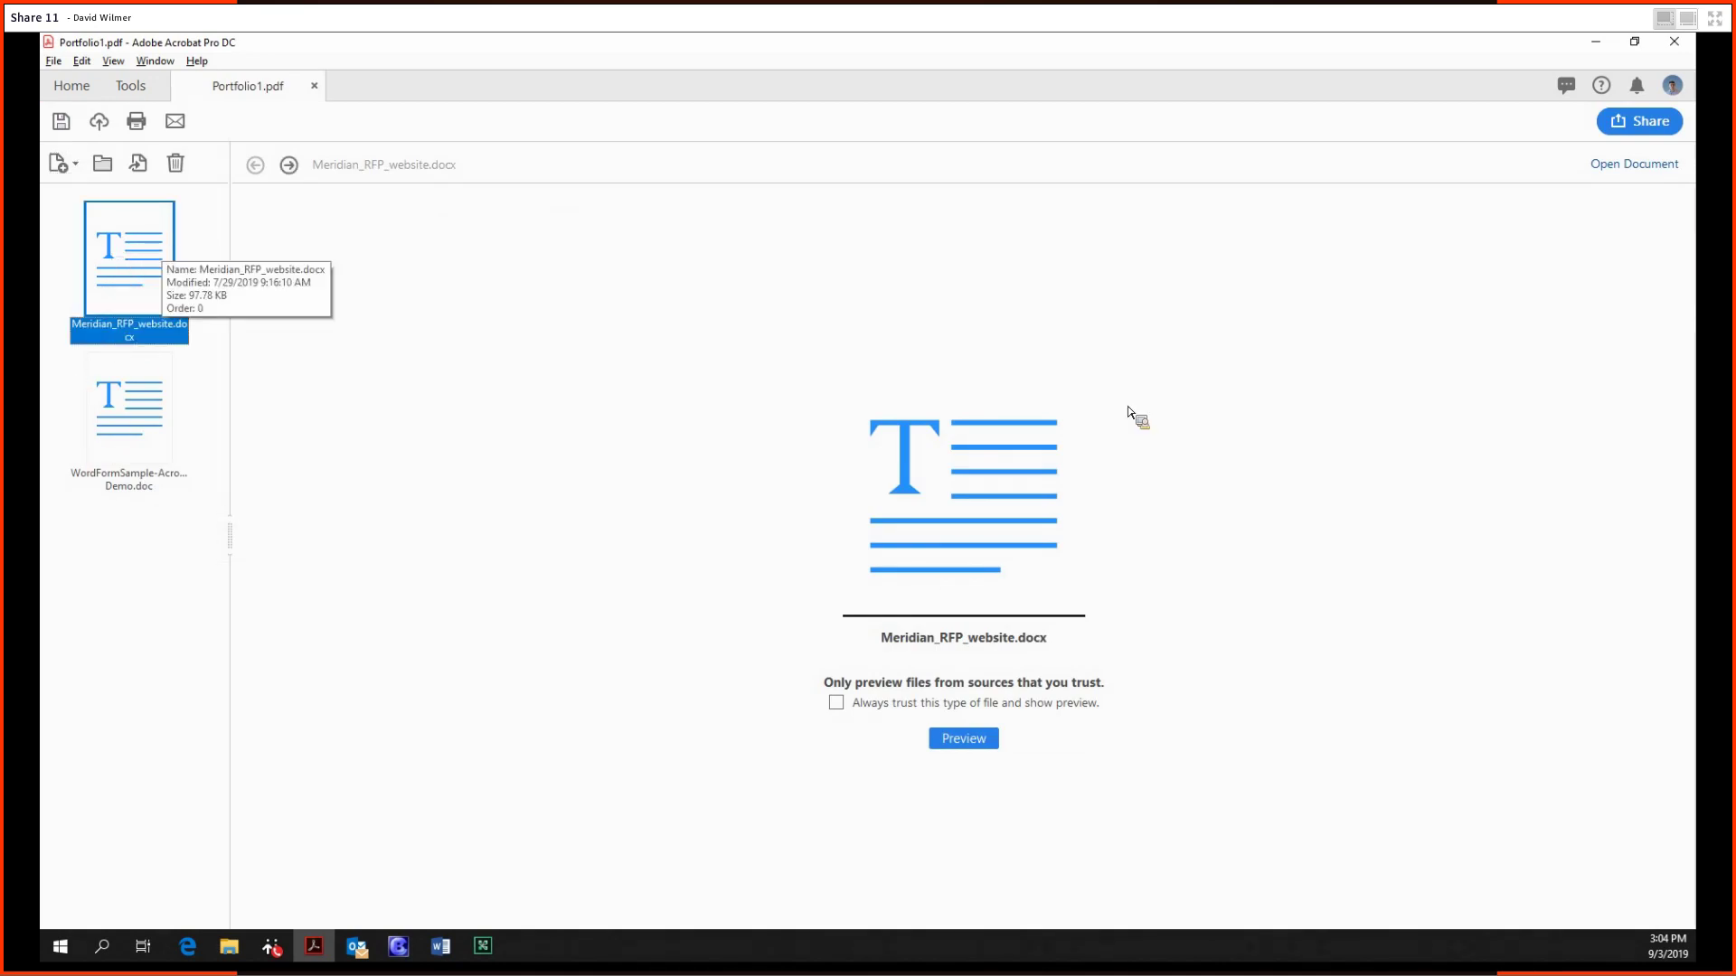
click(836, 703)
click(980, 746)
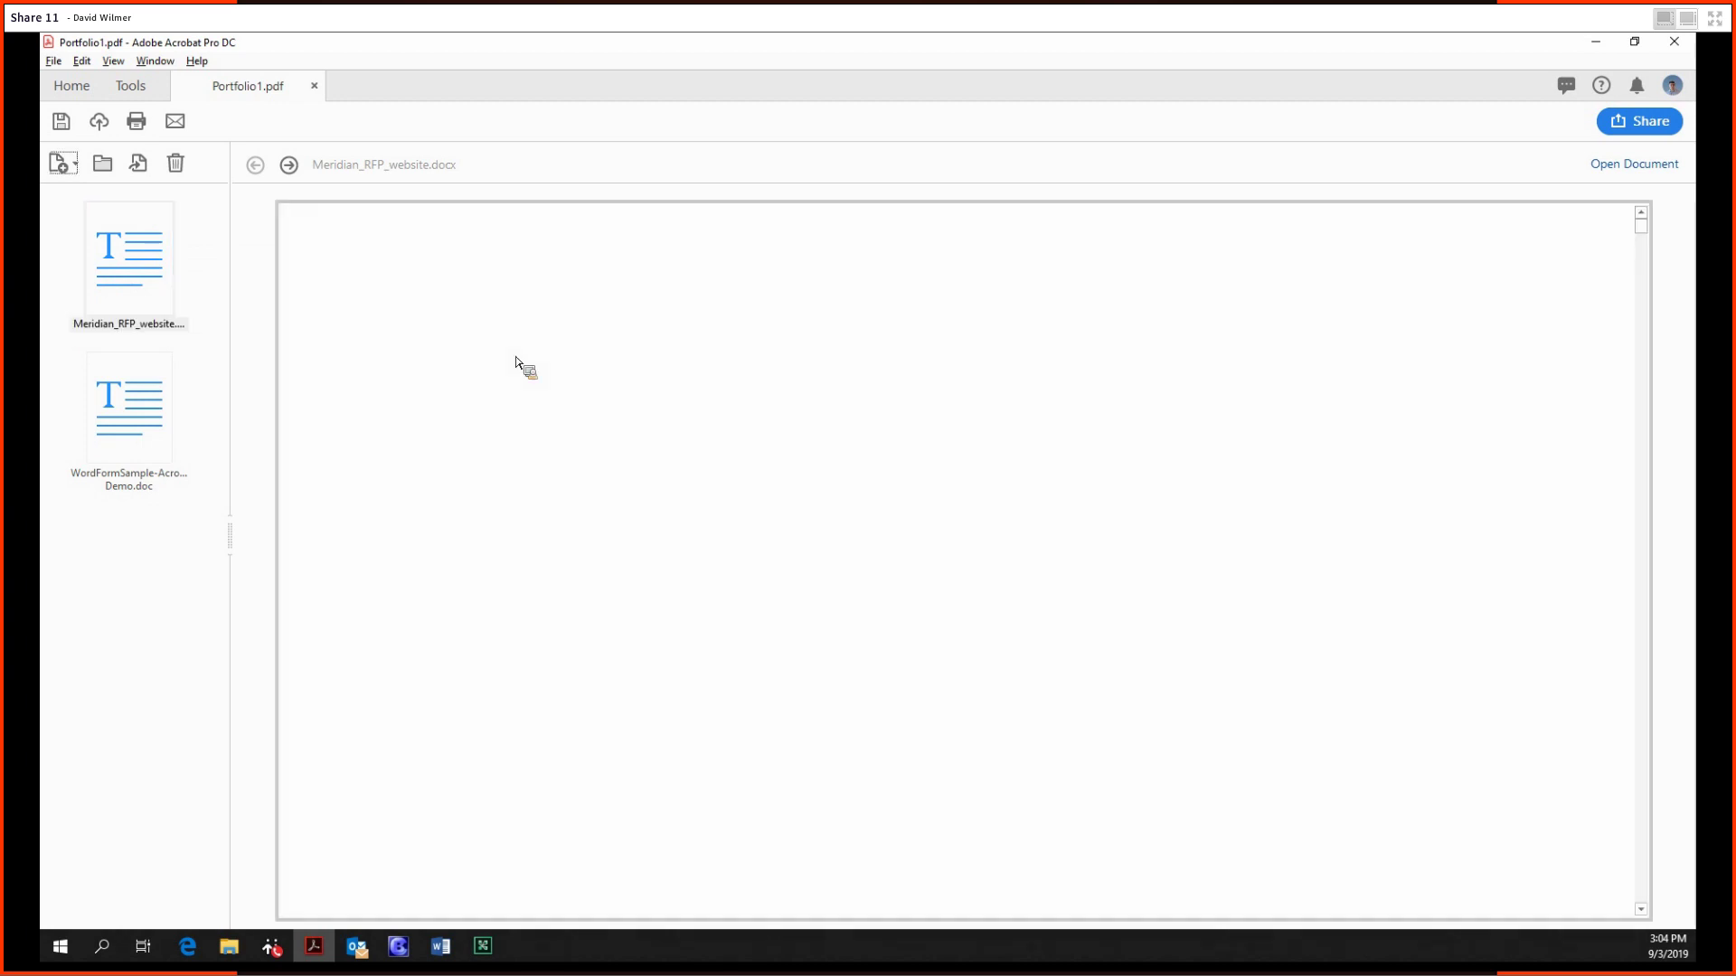
click(159, 398)
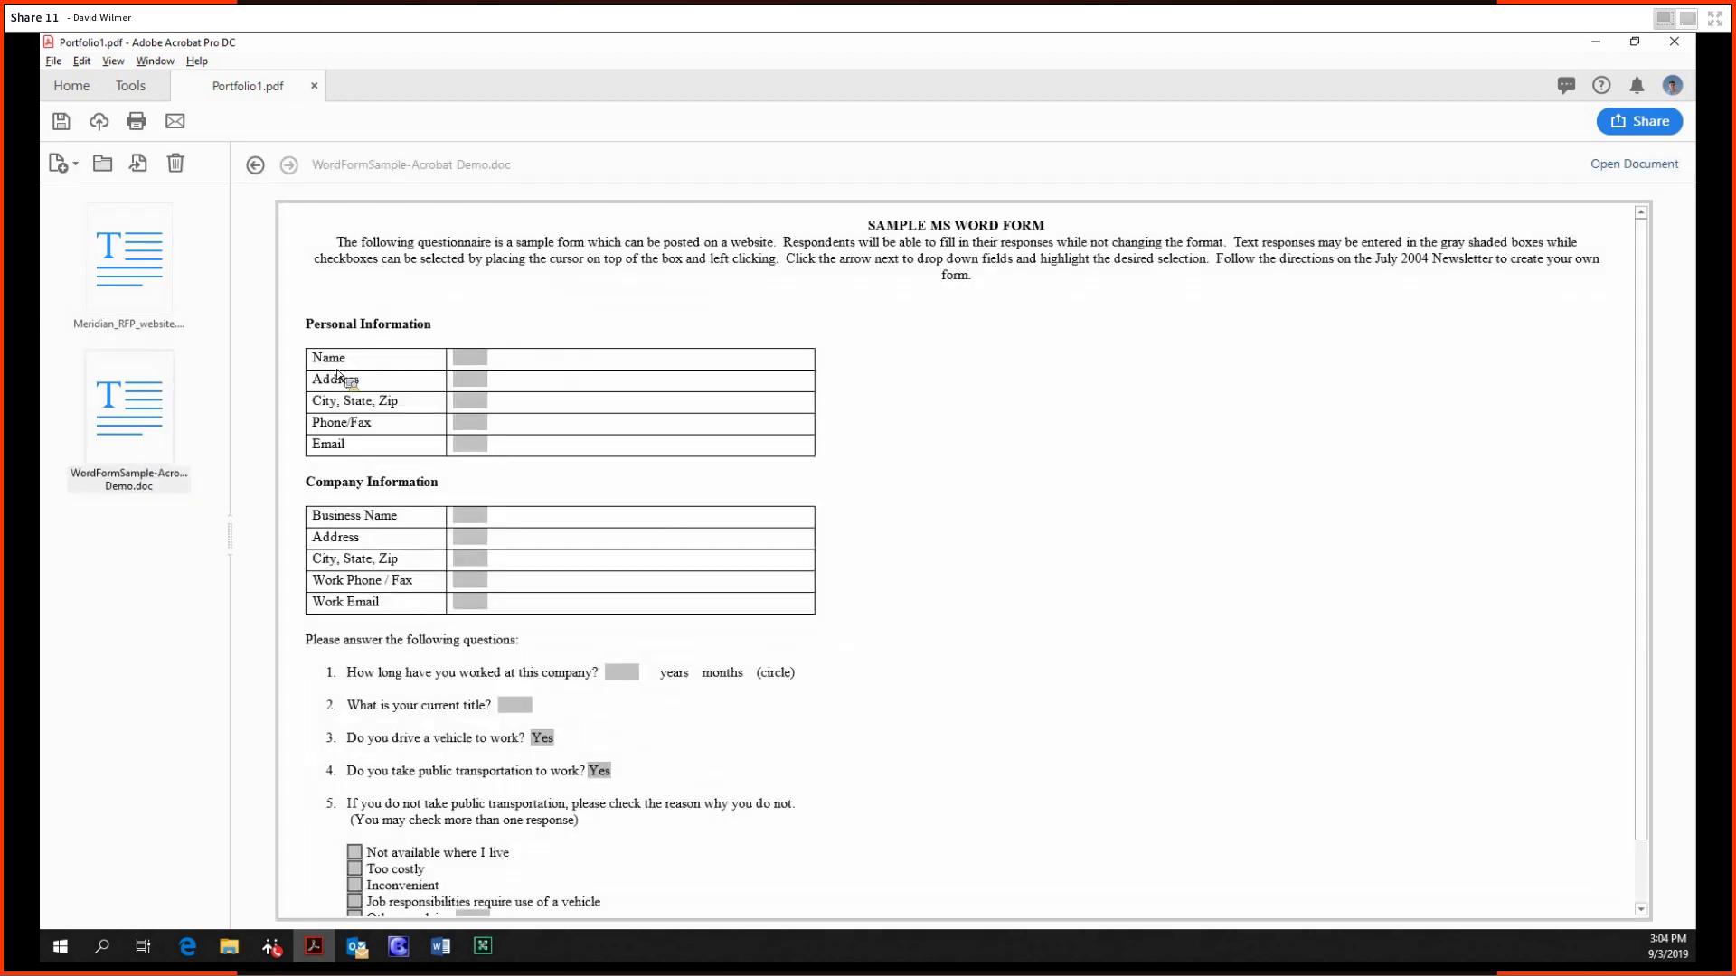
scroll(575, 438, down, 1)
scroll(596, 436, up, 1)
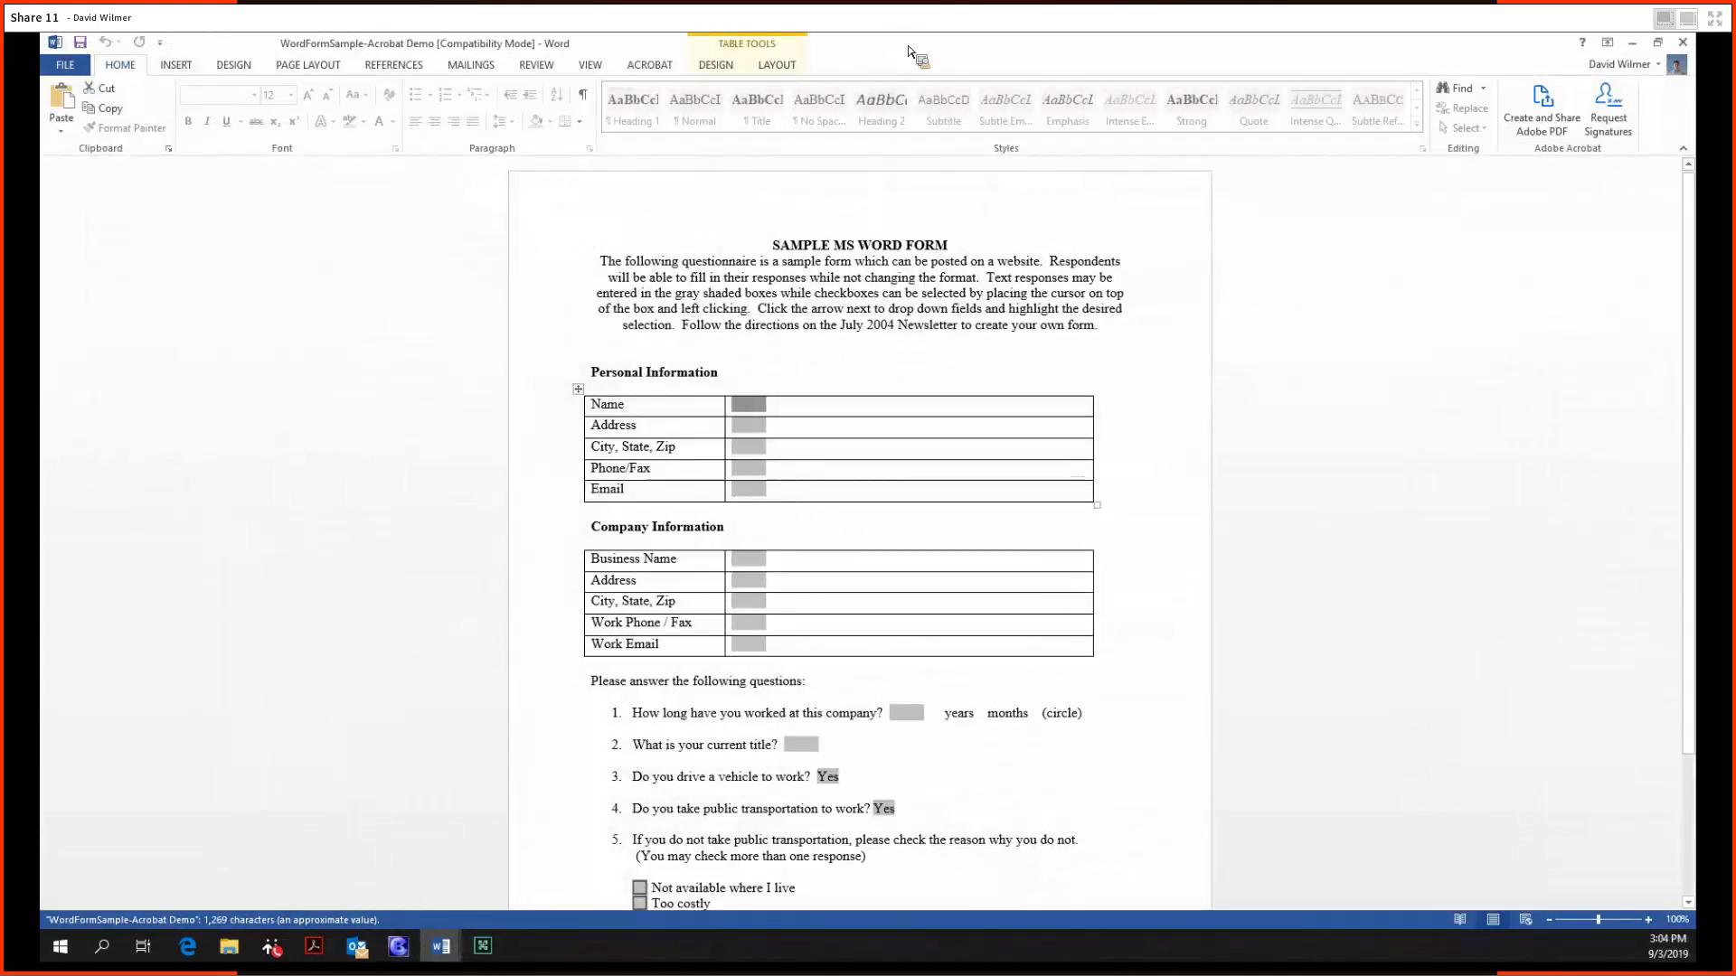
- Type test text into the Address field, save with Ctrl+S, then reselect the Meridian file
click(857, 422)
text(a)
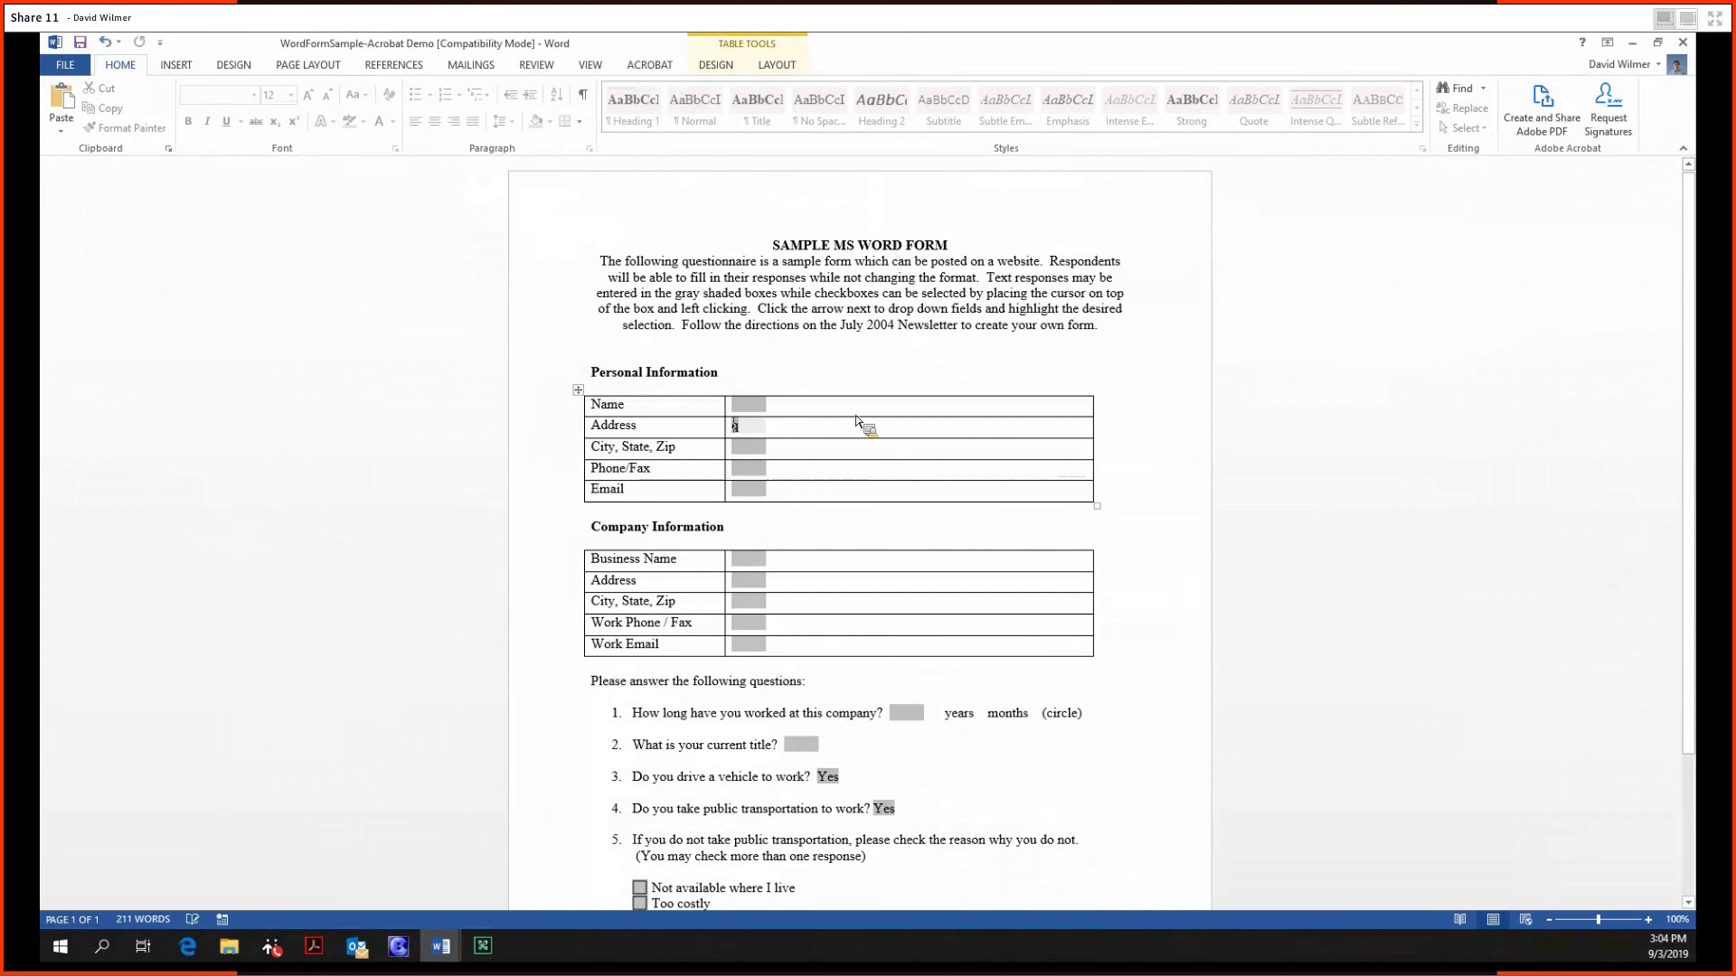
text(wfiasjdflkajsdlkfjasd)
key(ctrl+s)
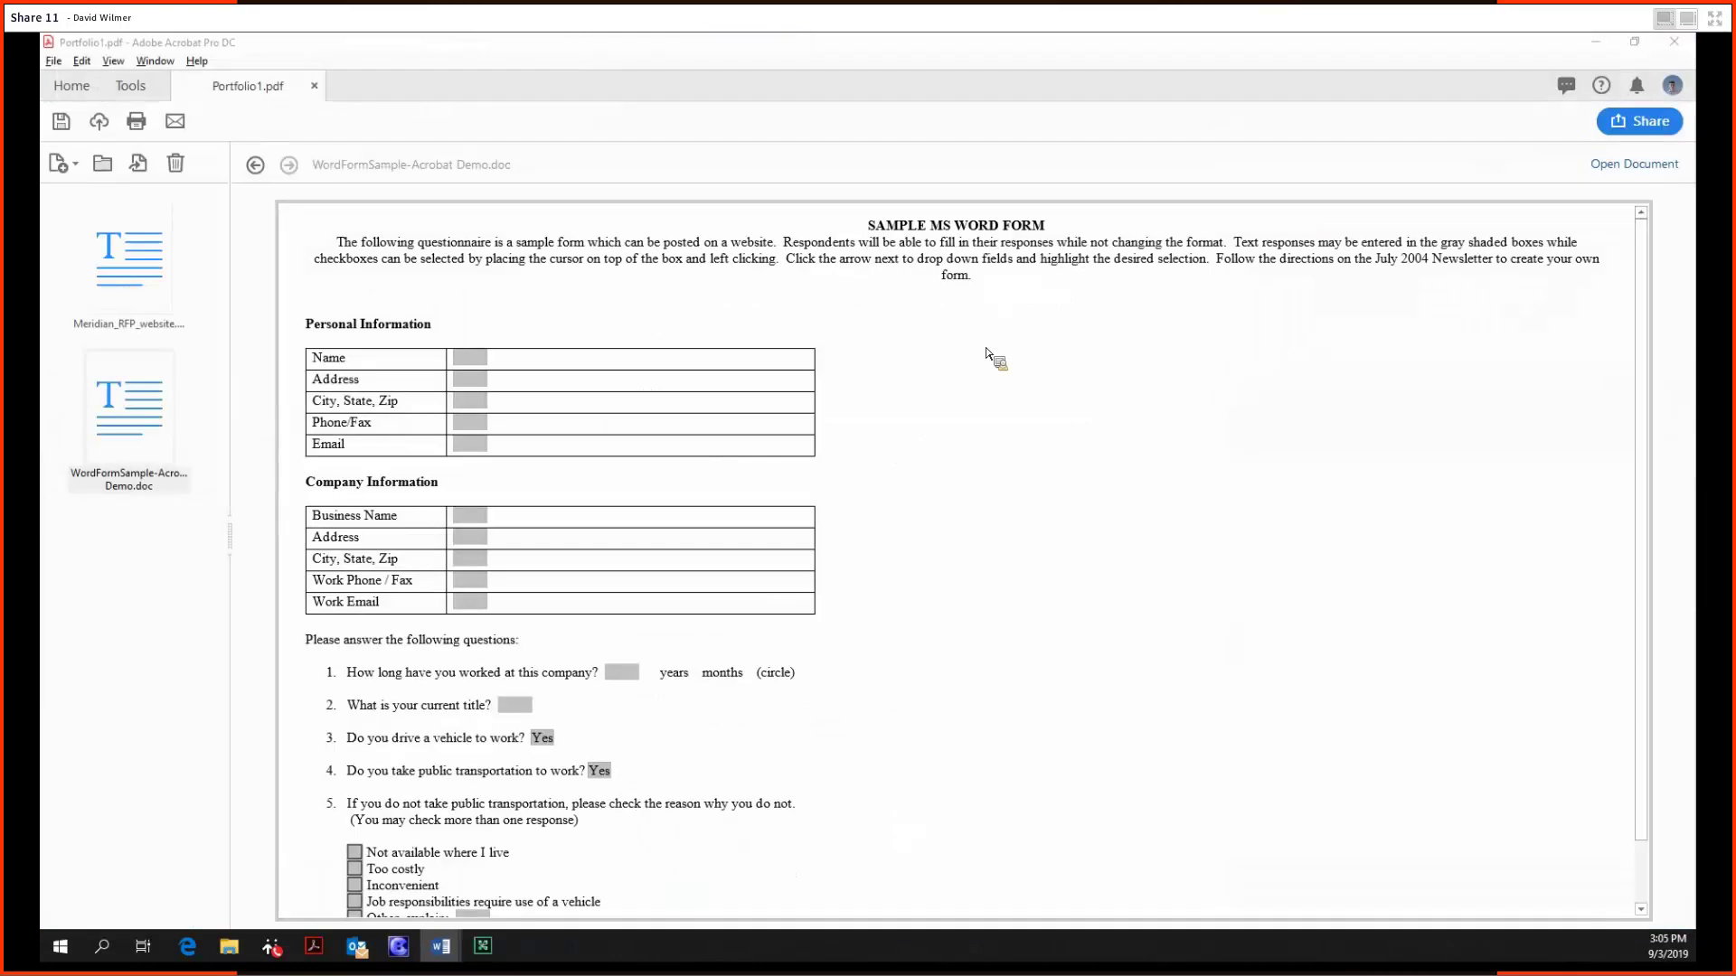
click(182, 349)
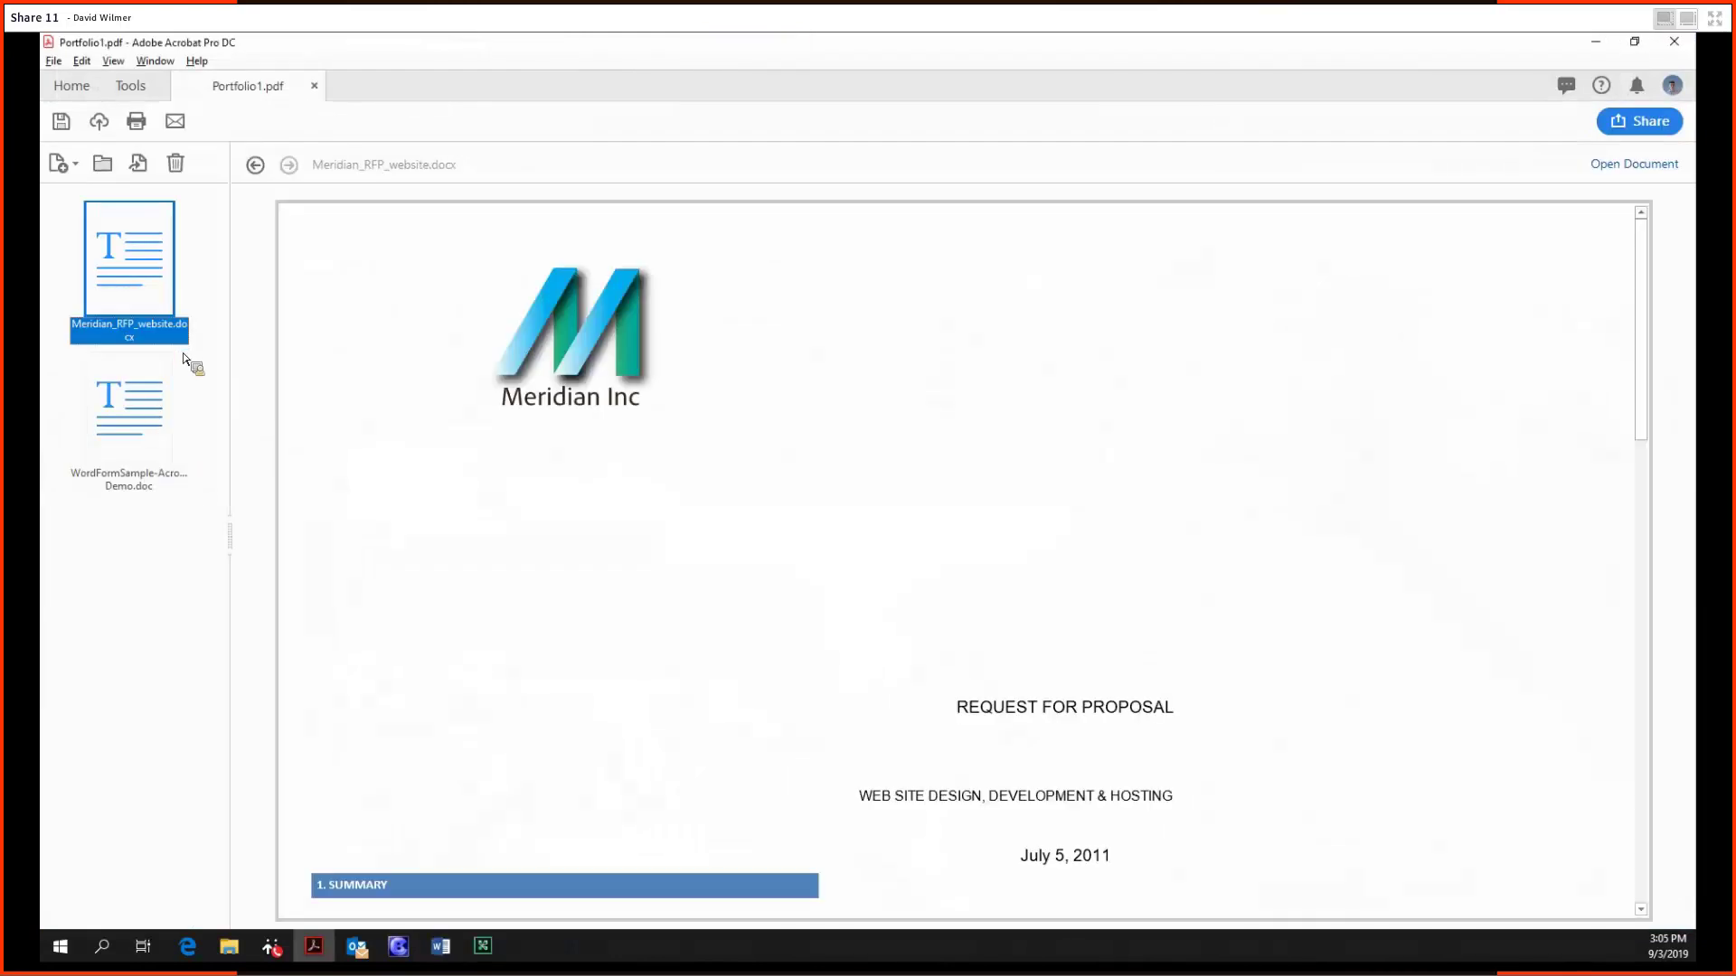
- Confirm the WordFormSample preview shows the Address entry, then close Portfolio1.pdf without saving
click(167, 412)
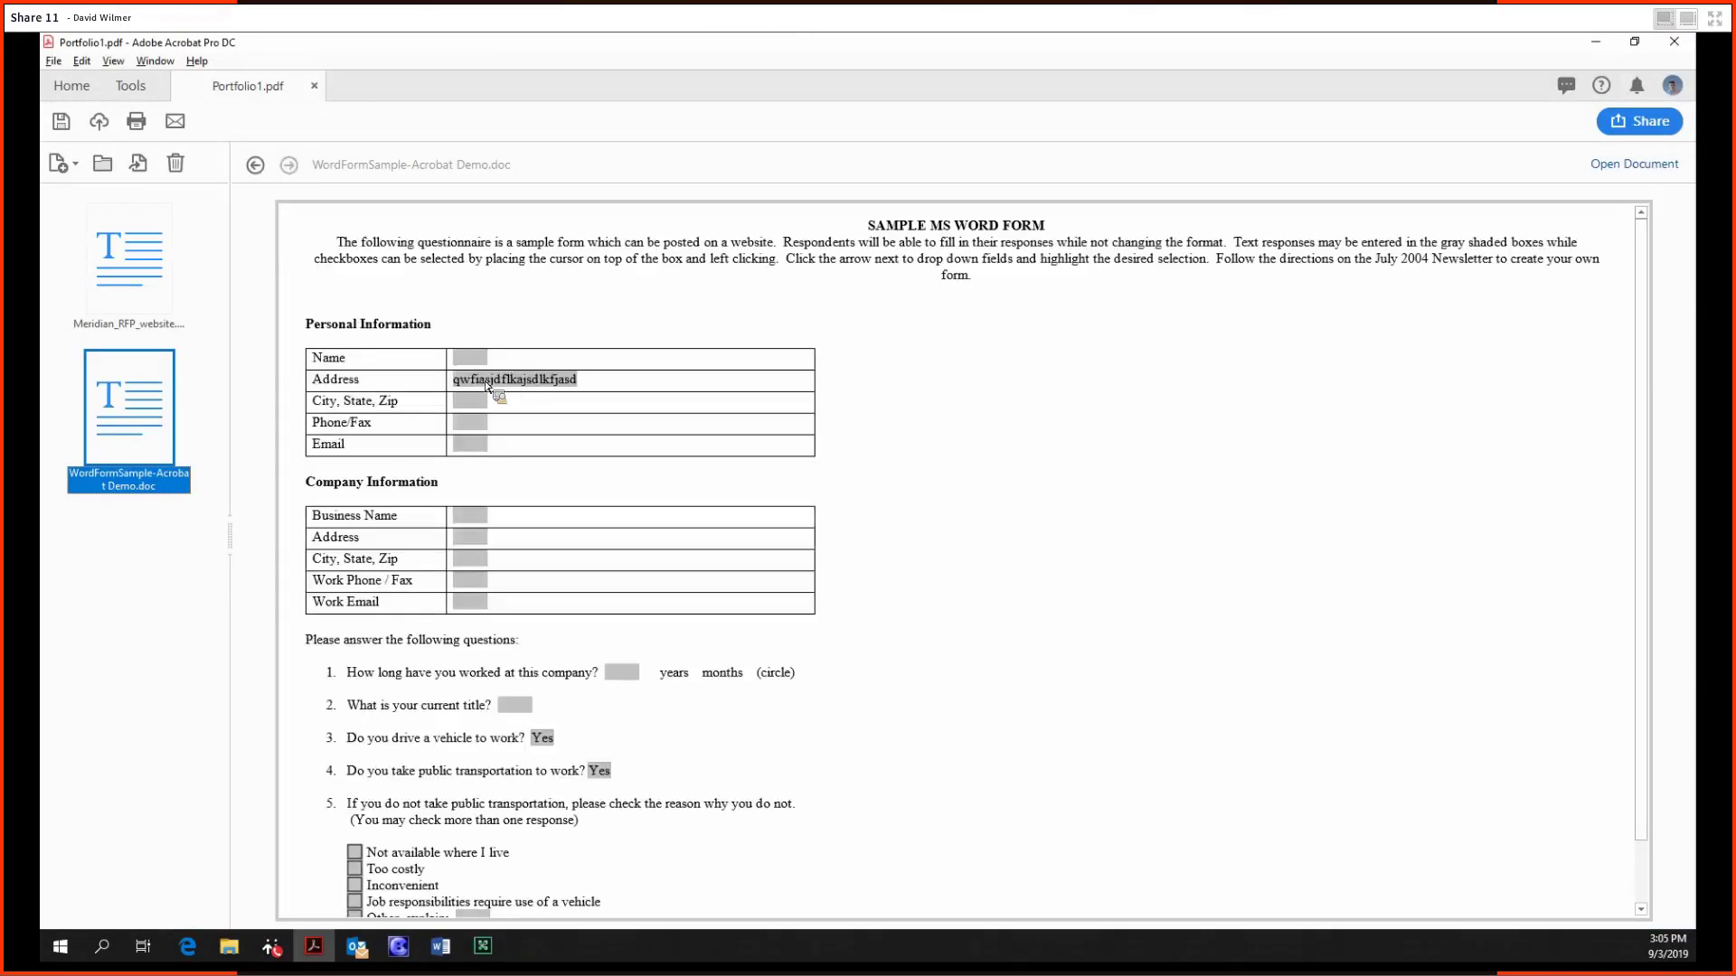
click(586, 392)
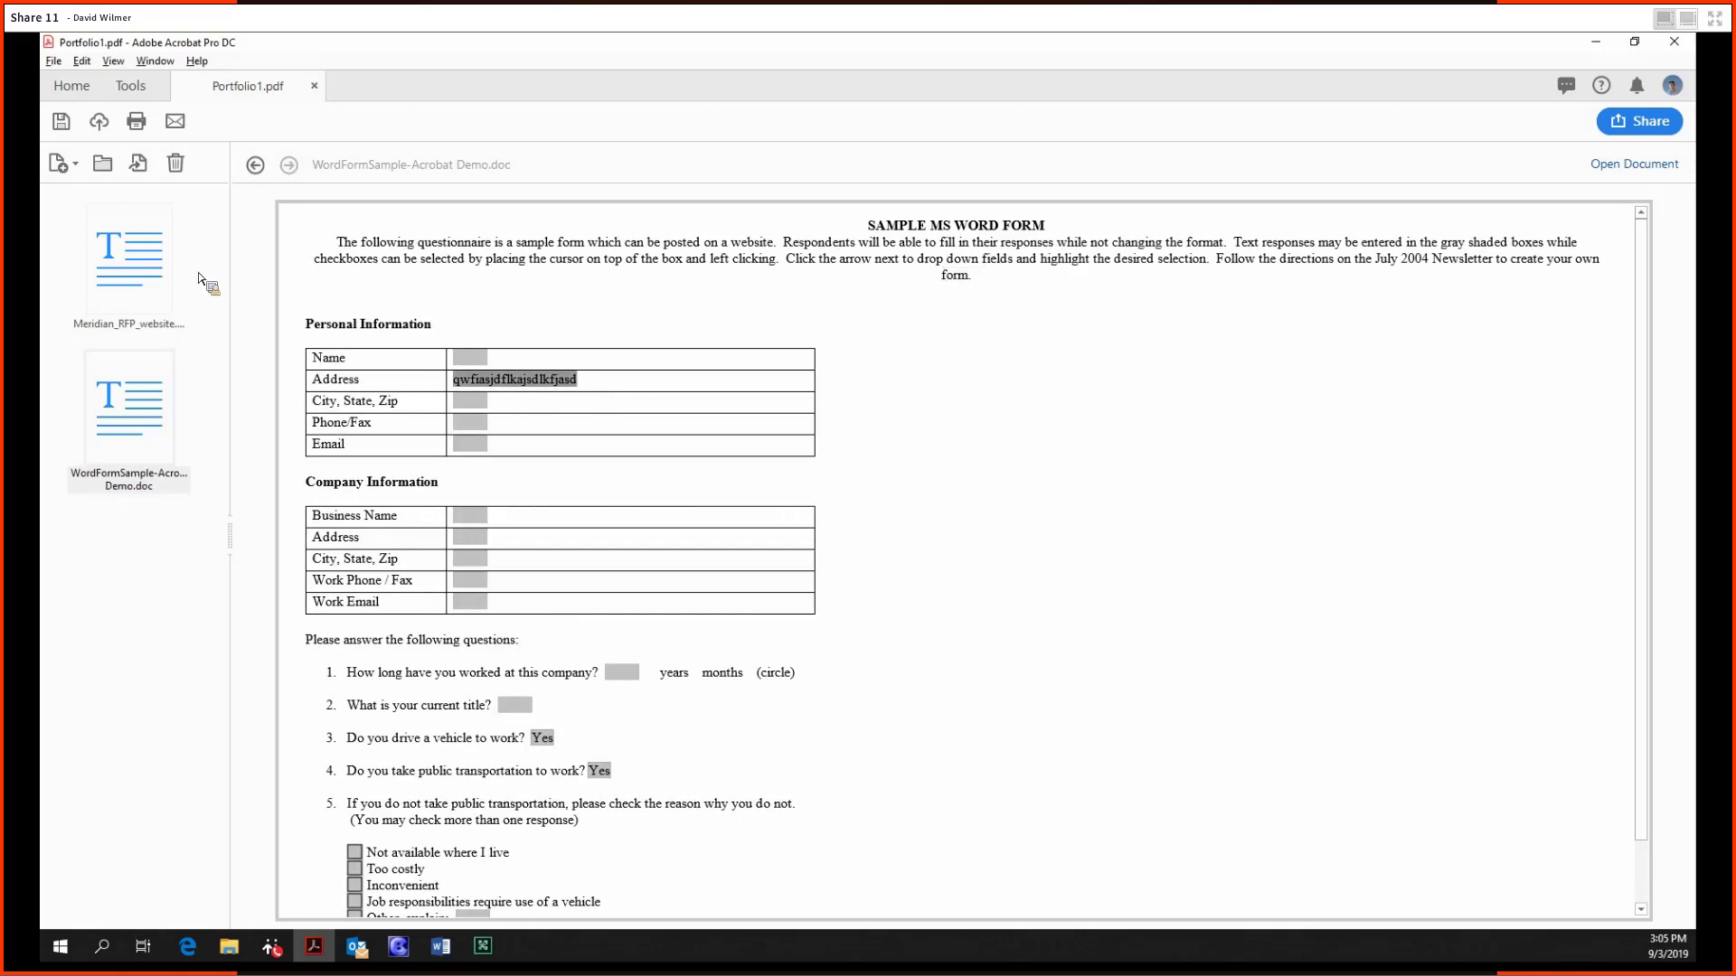
scroll(583, 370, down, 1)
scroll(620, 550, up, 1)
click(315, 85)
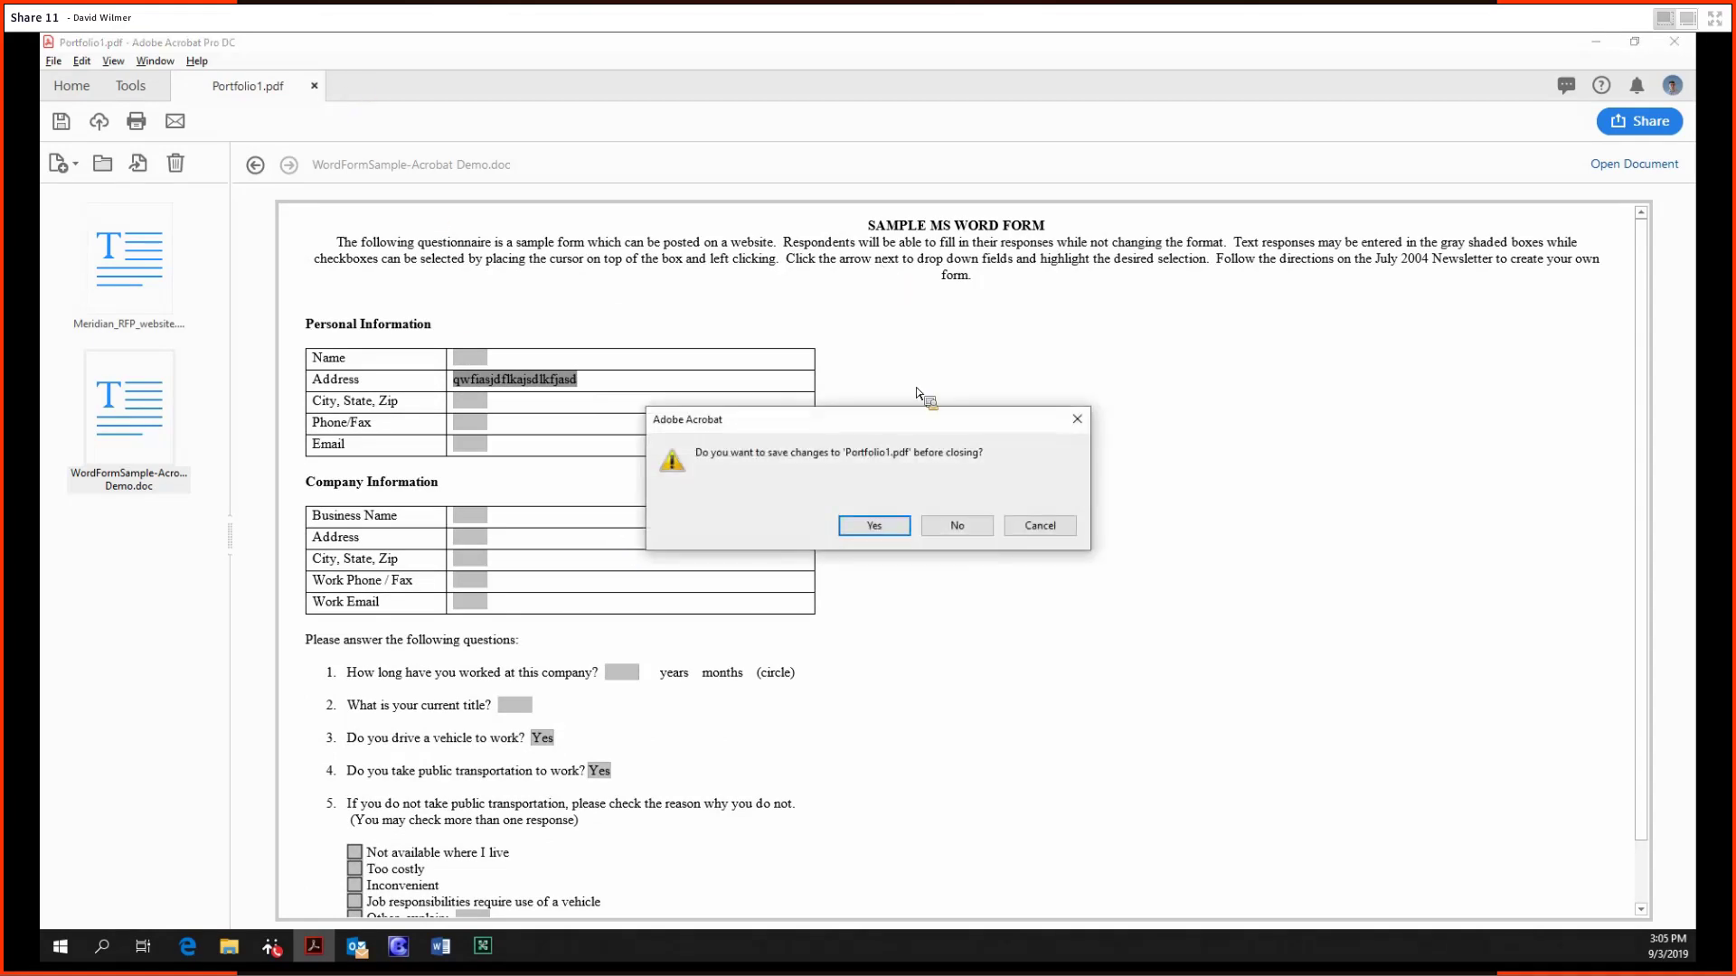
click(957, 526)
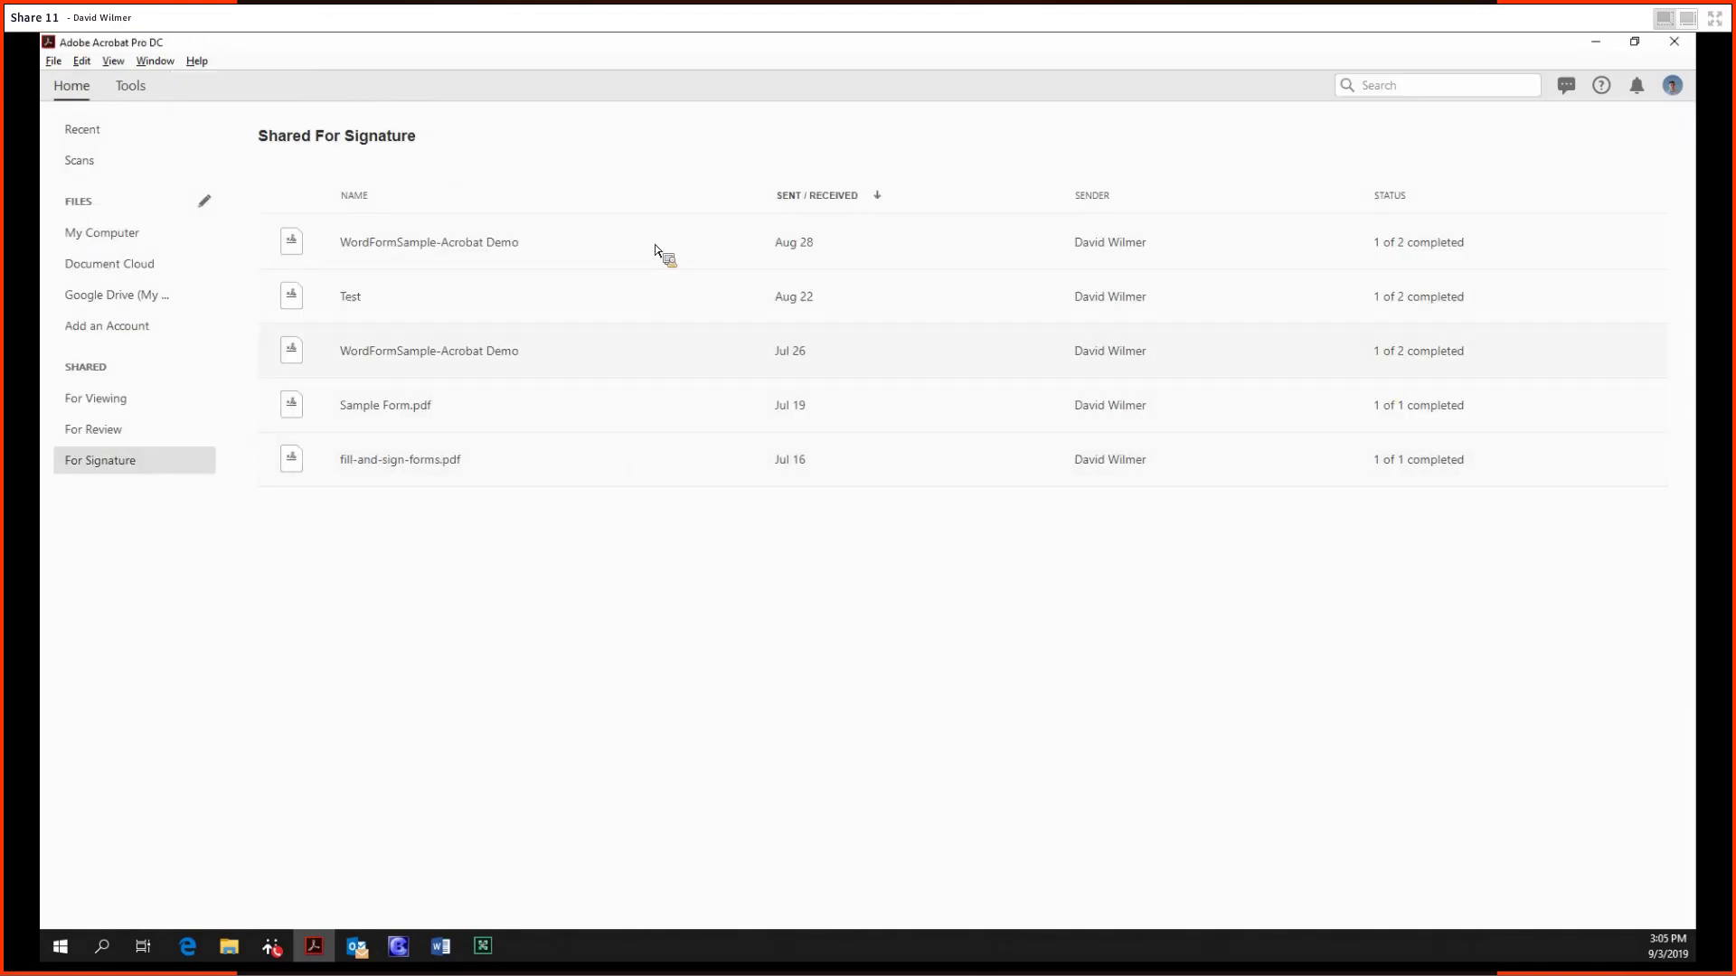
- In Tools > Create PDF, check the Scanner choices, then switch to Web Page
click(136, 90)
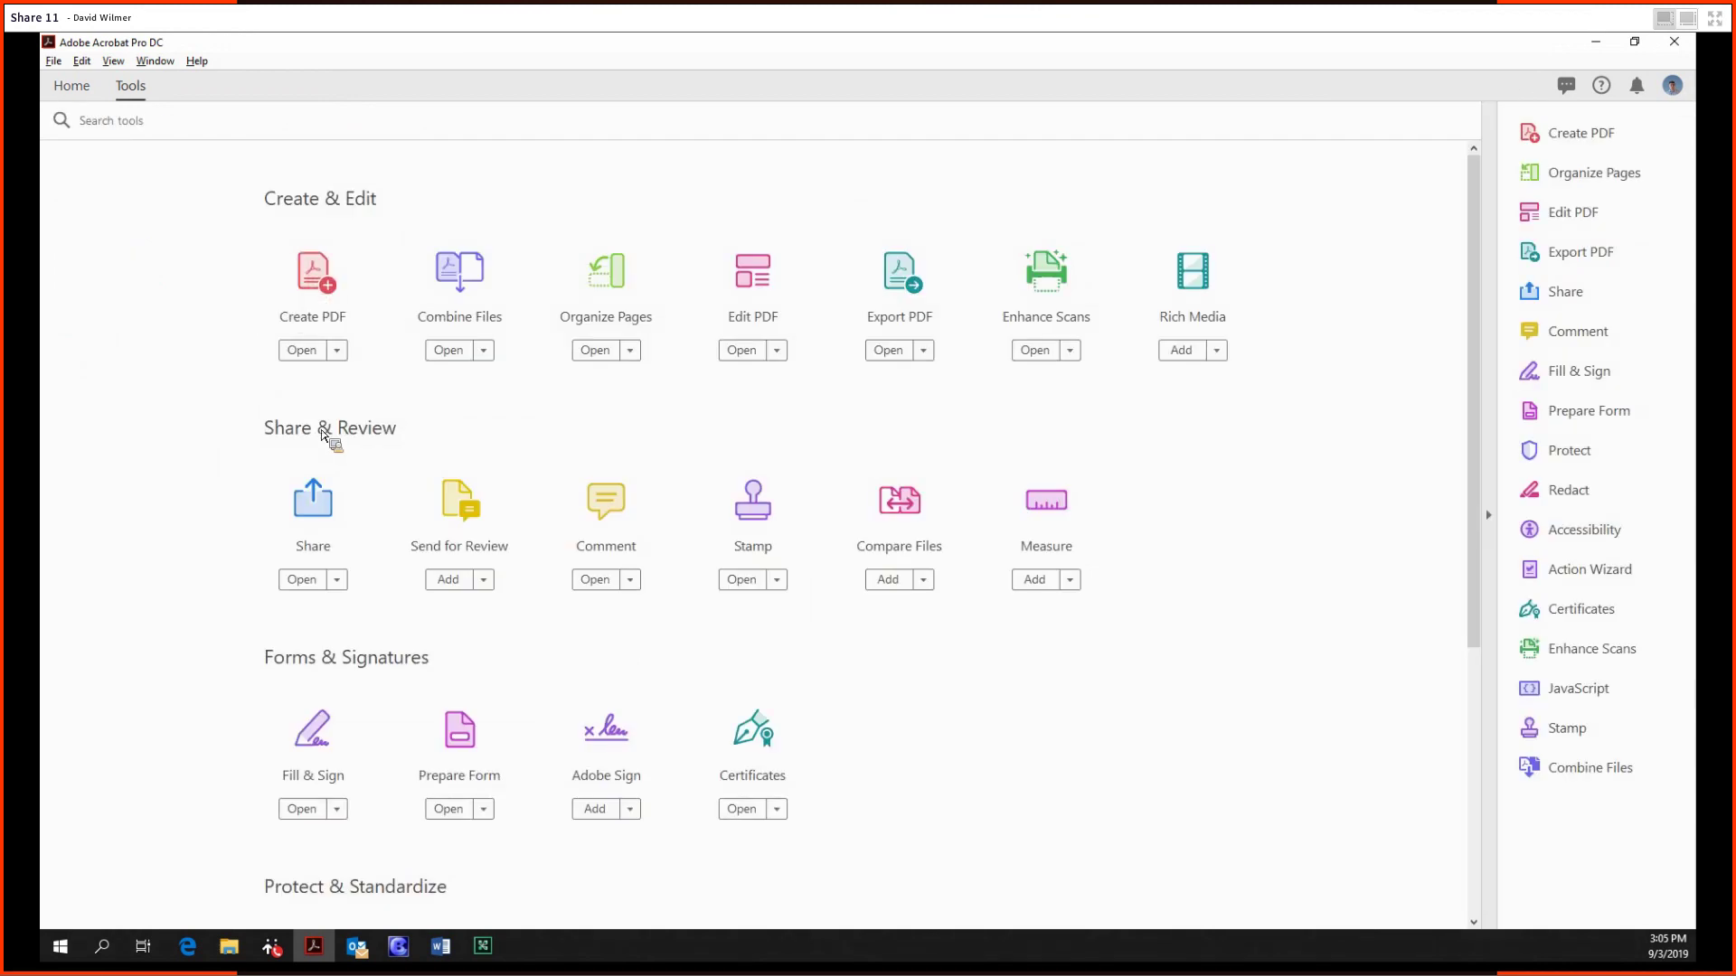
click(305, 271)
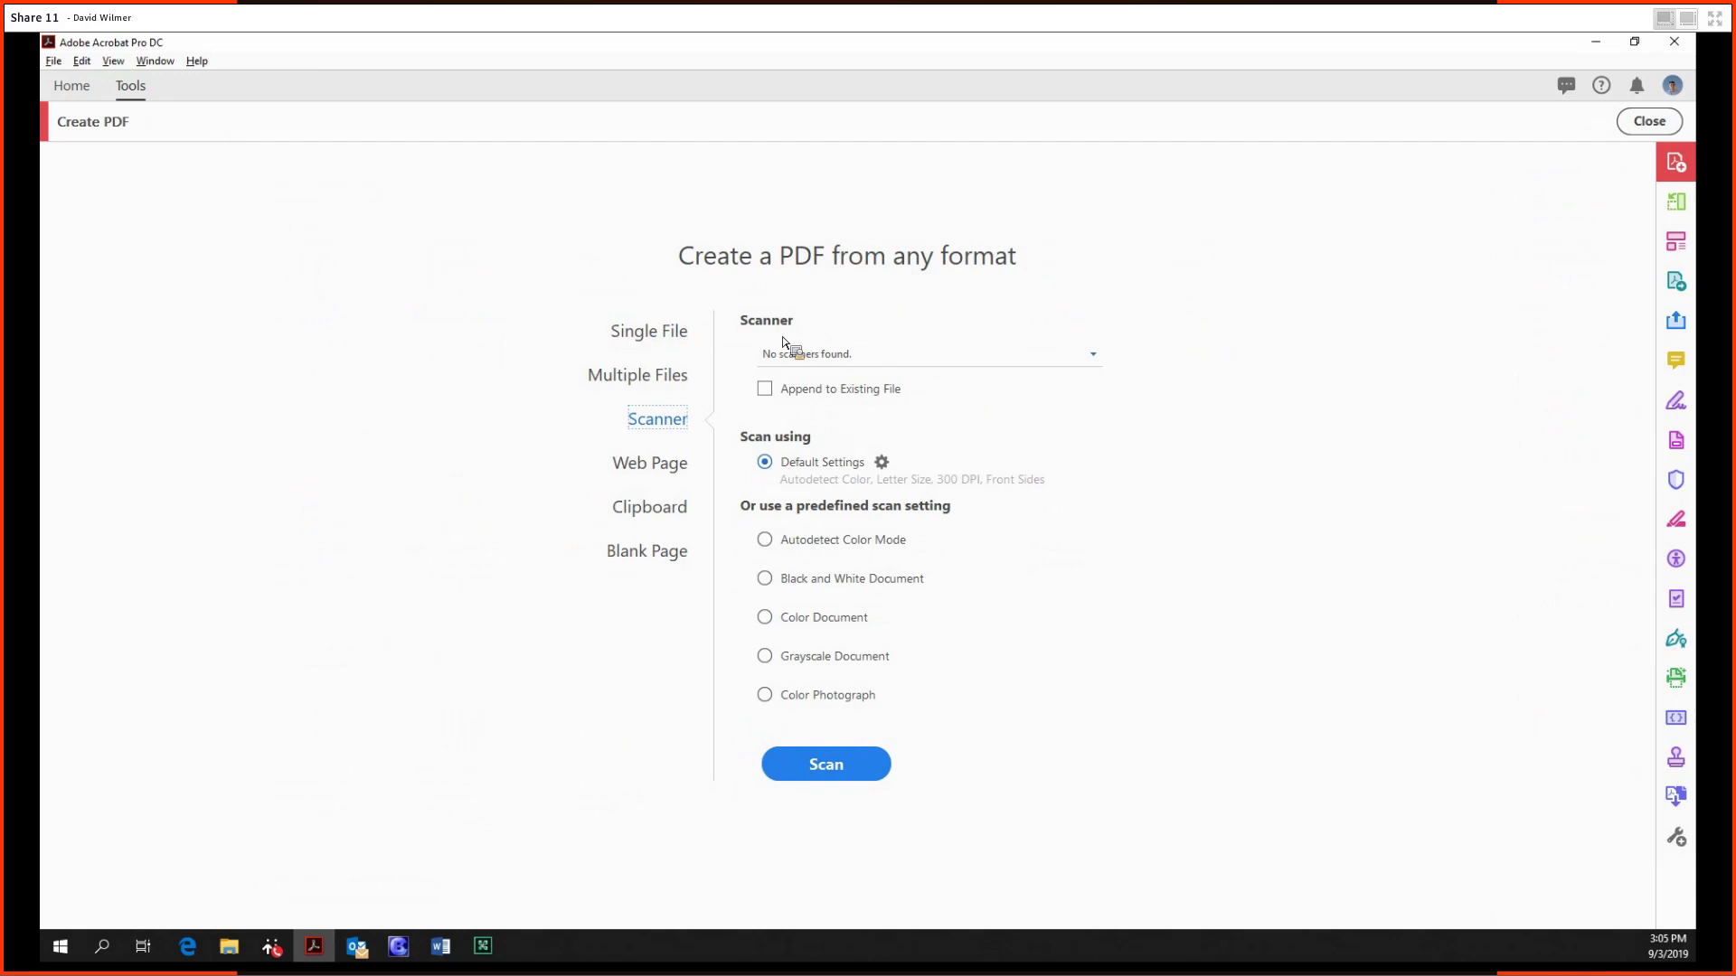
click(786, 353)
click(792, 360)
click(684, 464)
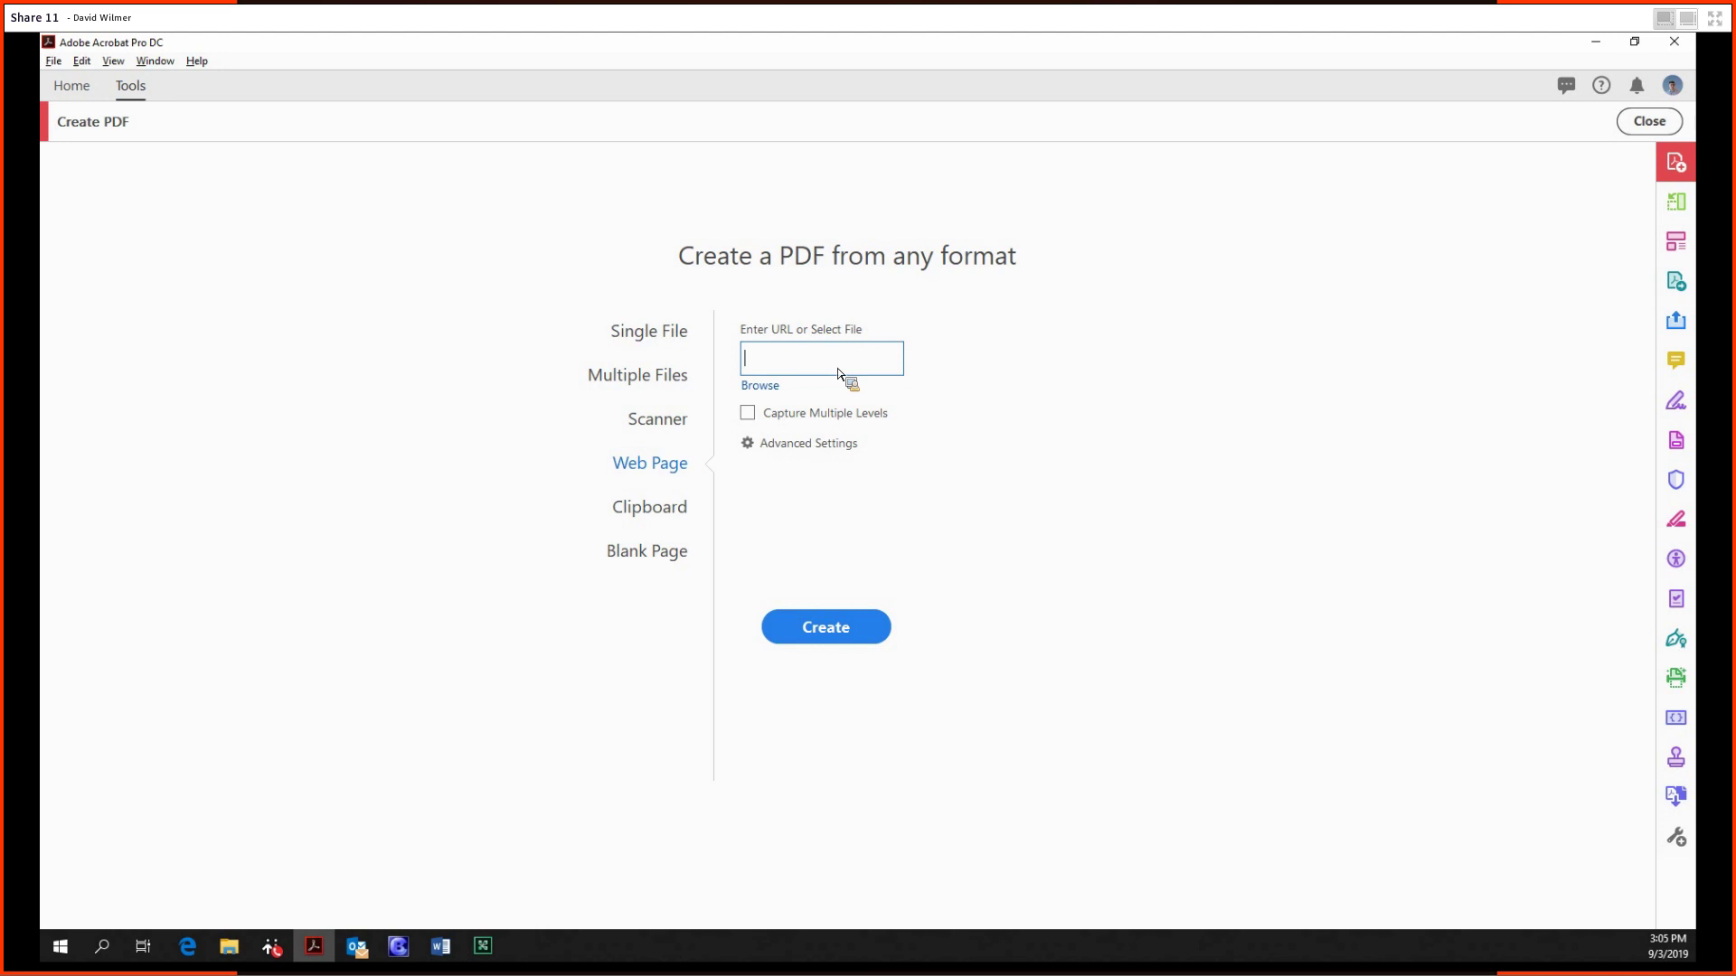
text(www.bing.com)
click(842, 637)
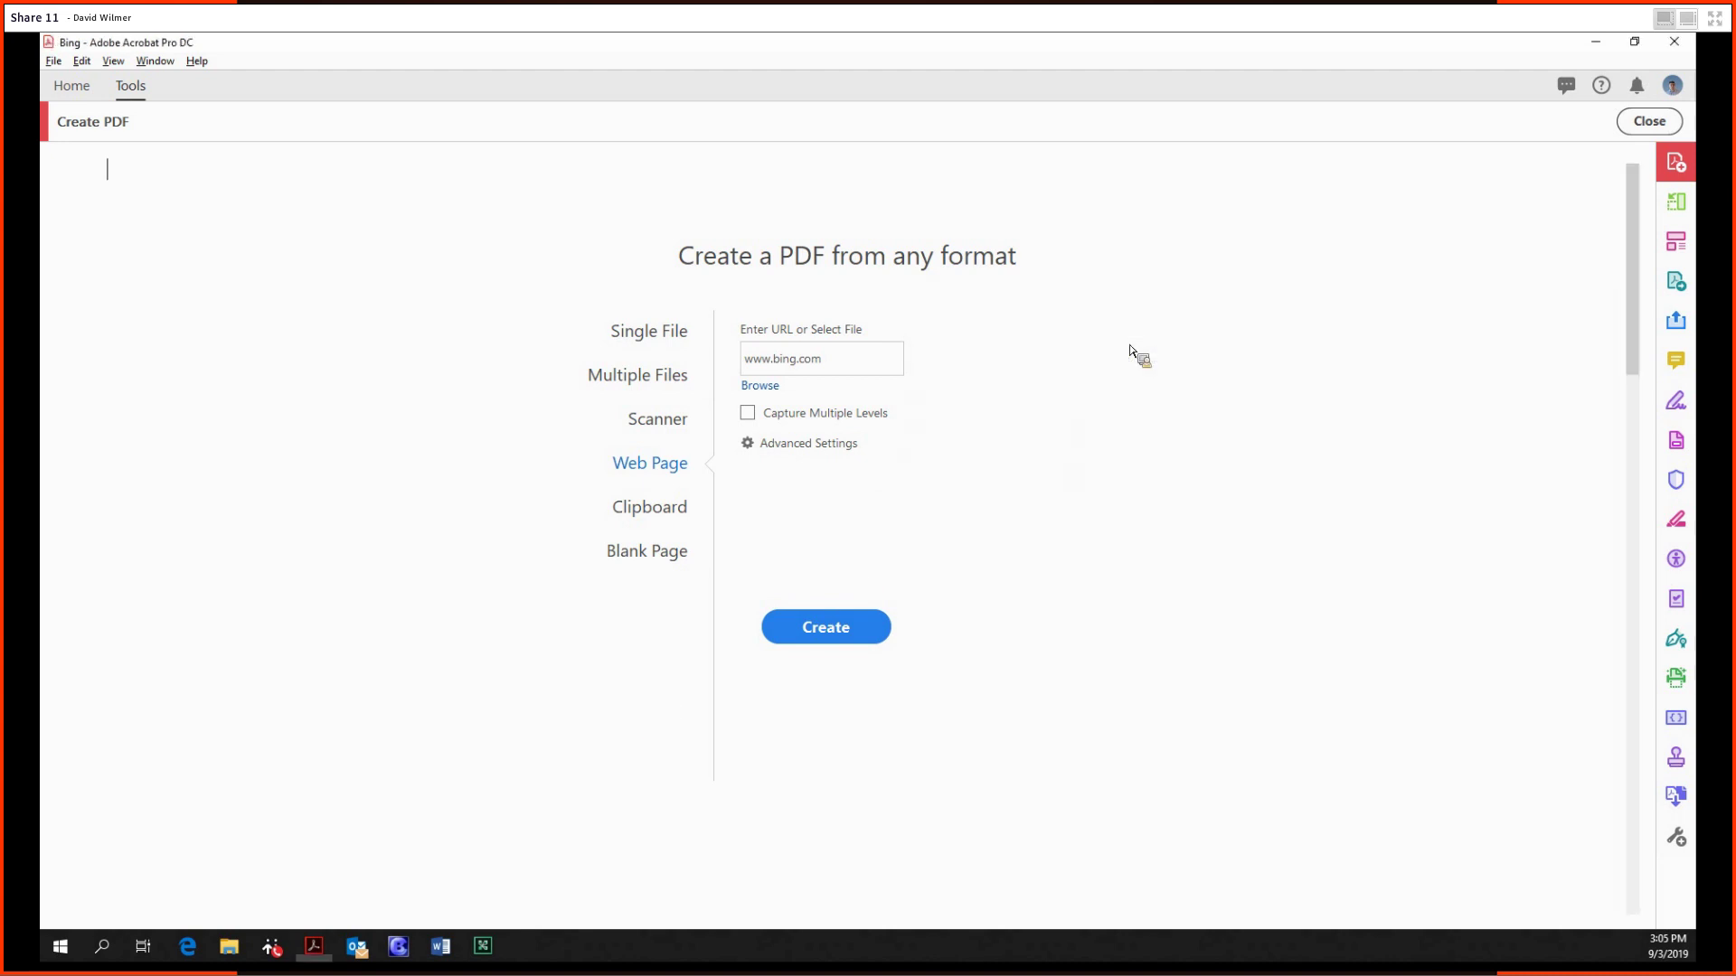
scroll(1154, 425, down, 4)
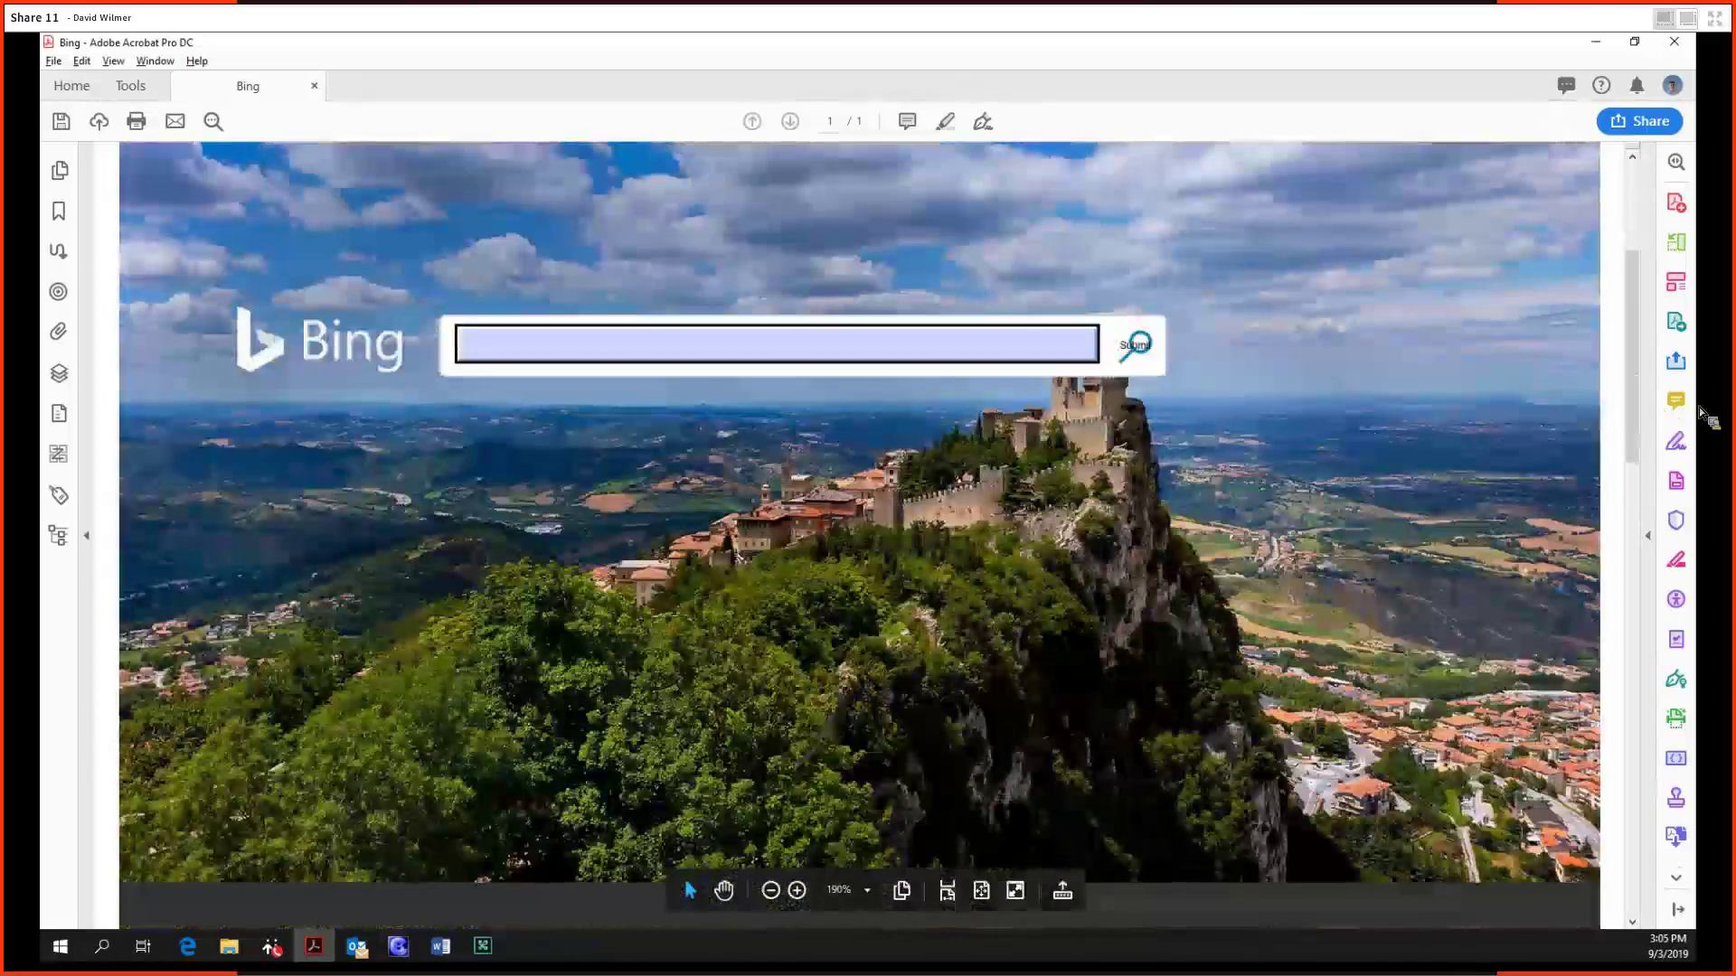
drag(1632, 449, 1633, 624)
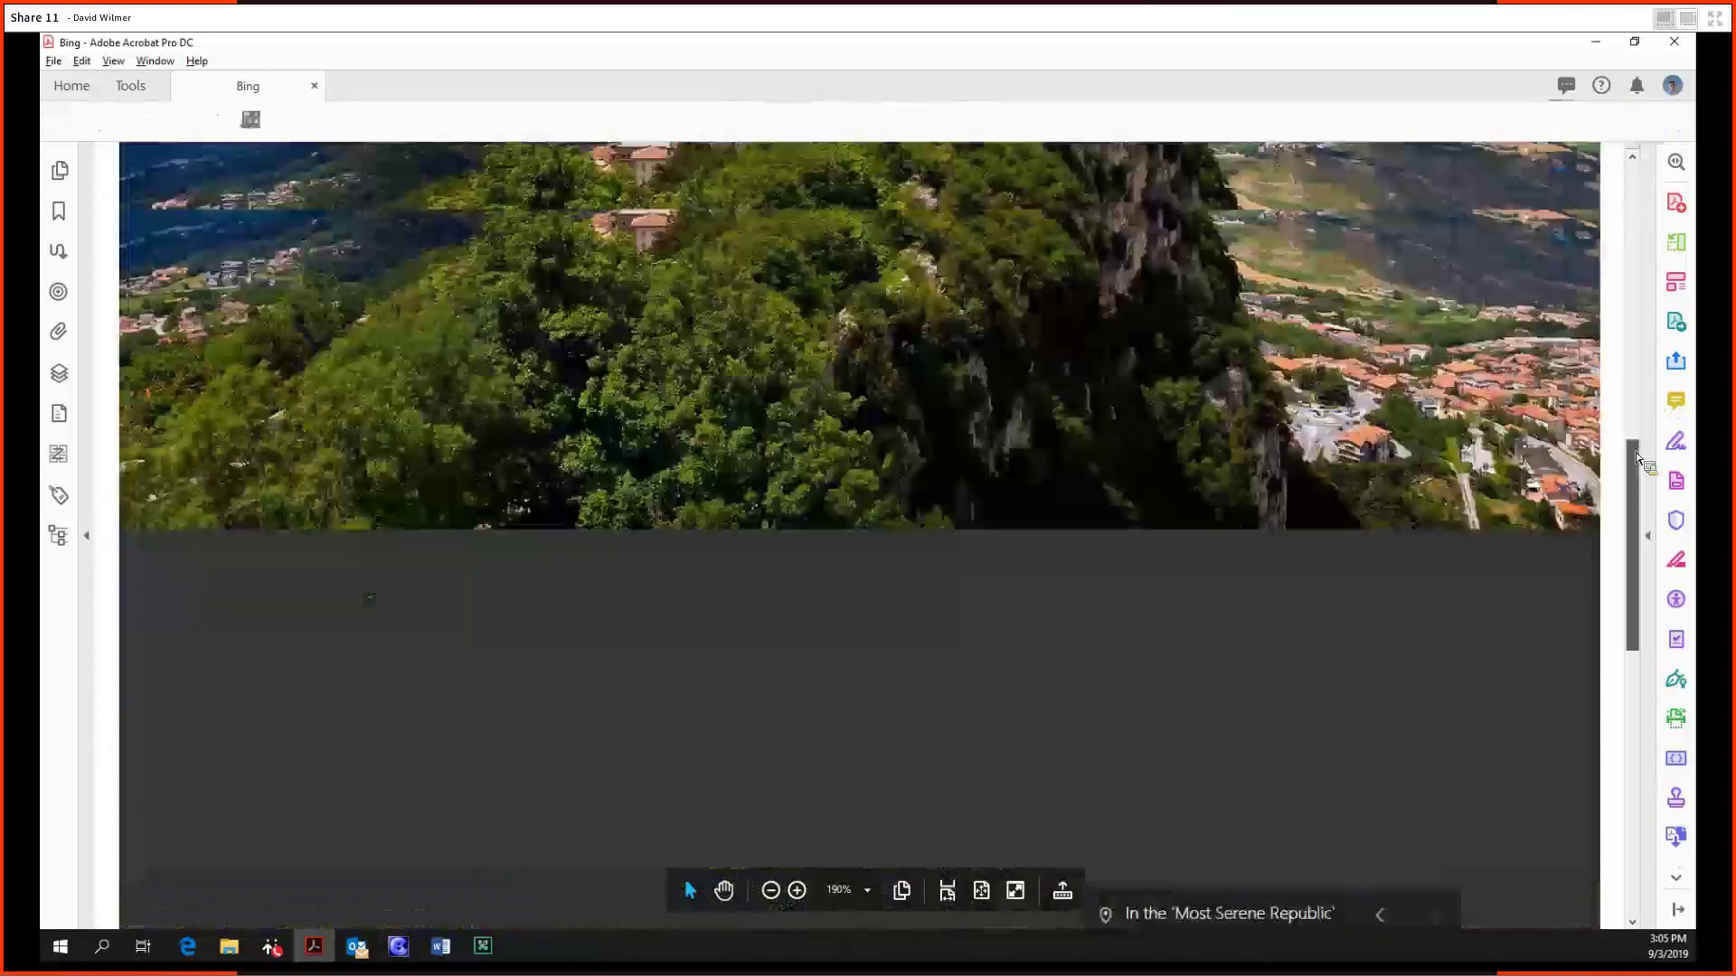
scroll(1641, 489, up, 6)
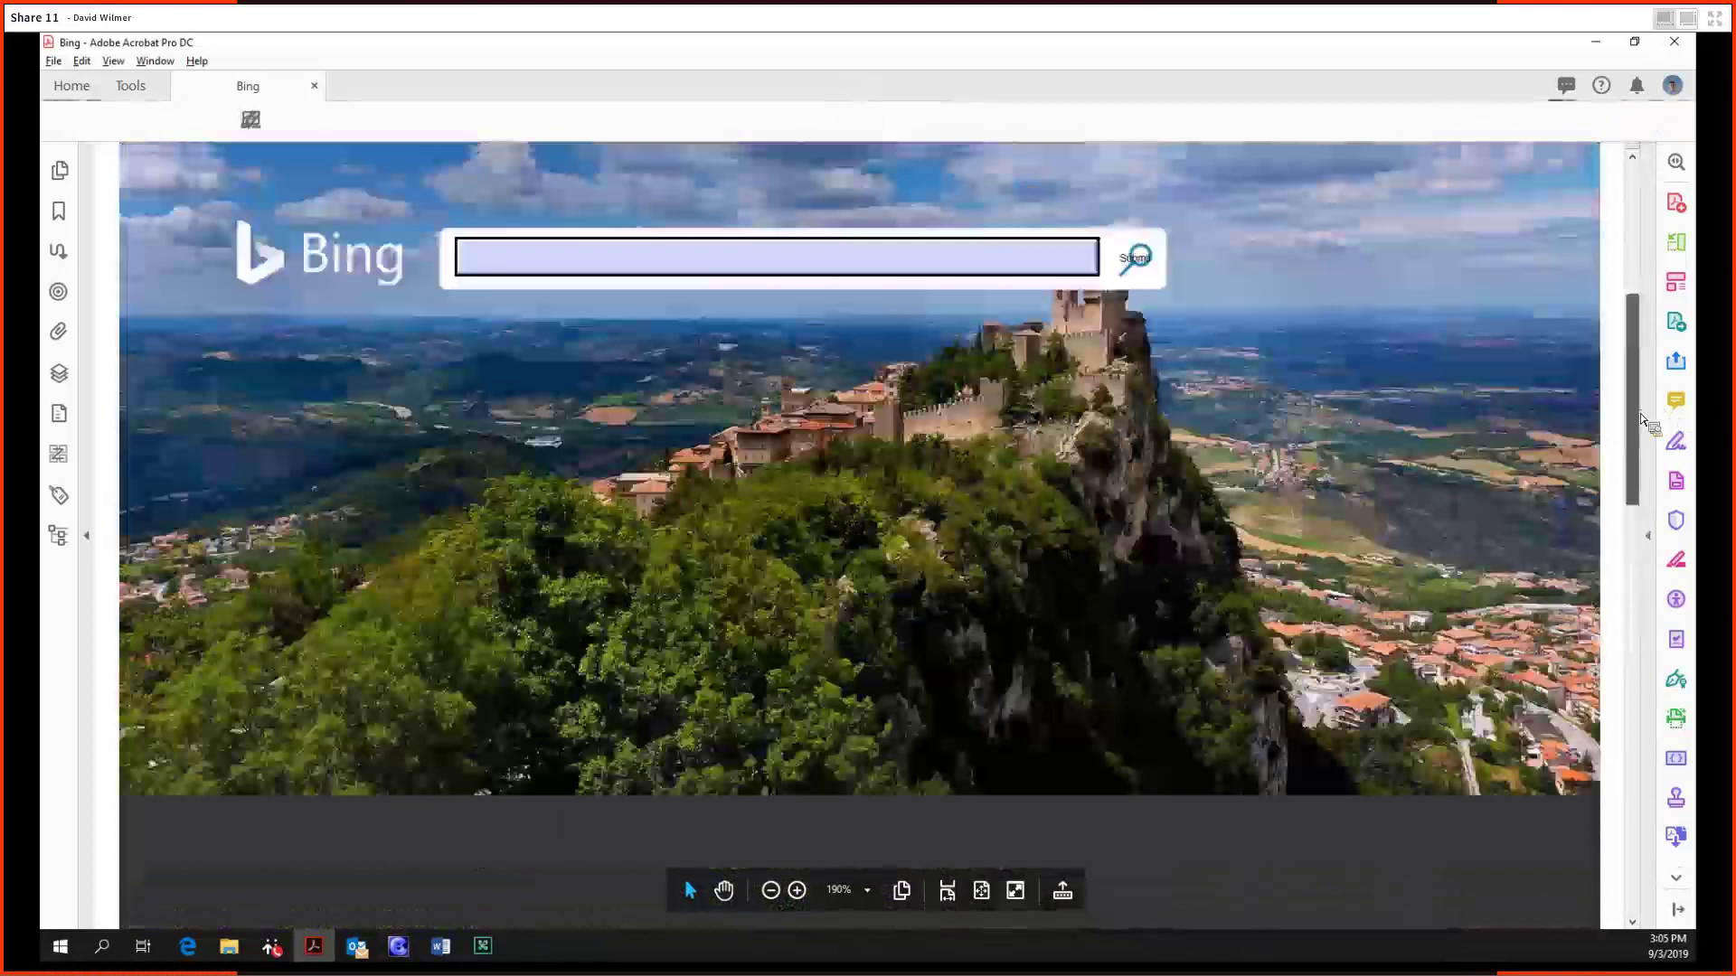
click(315, 86)
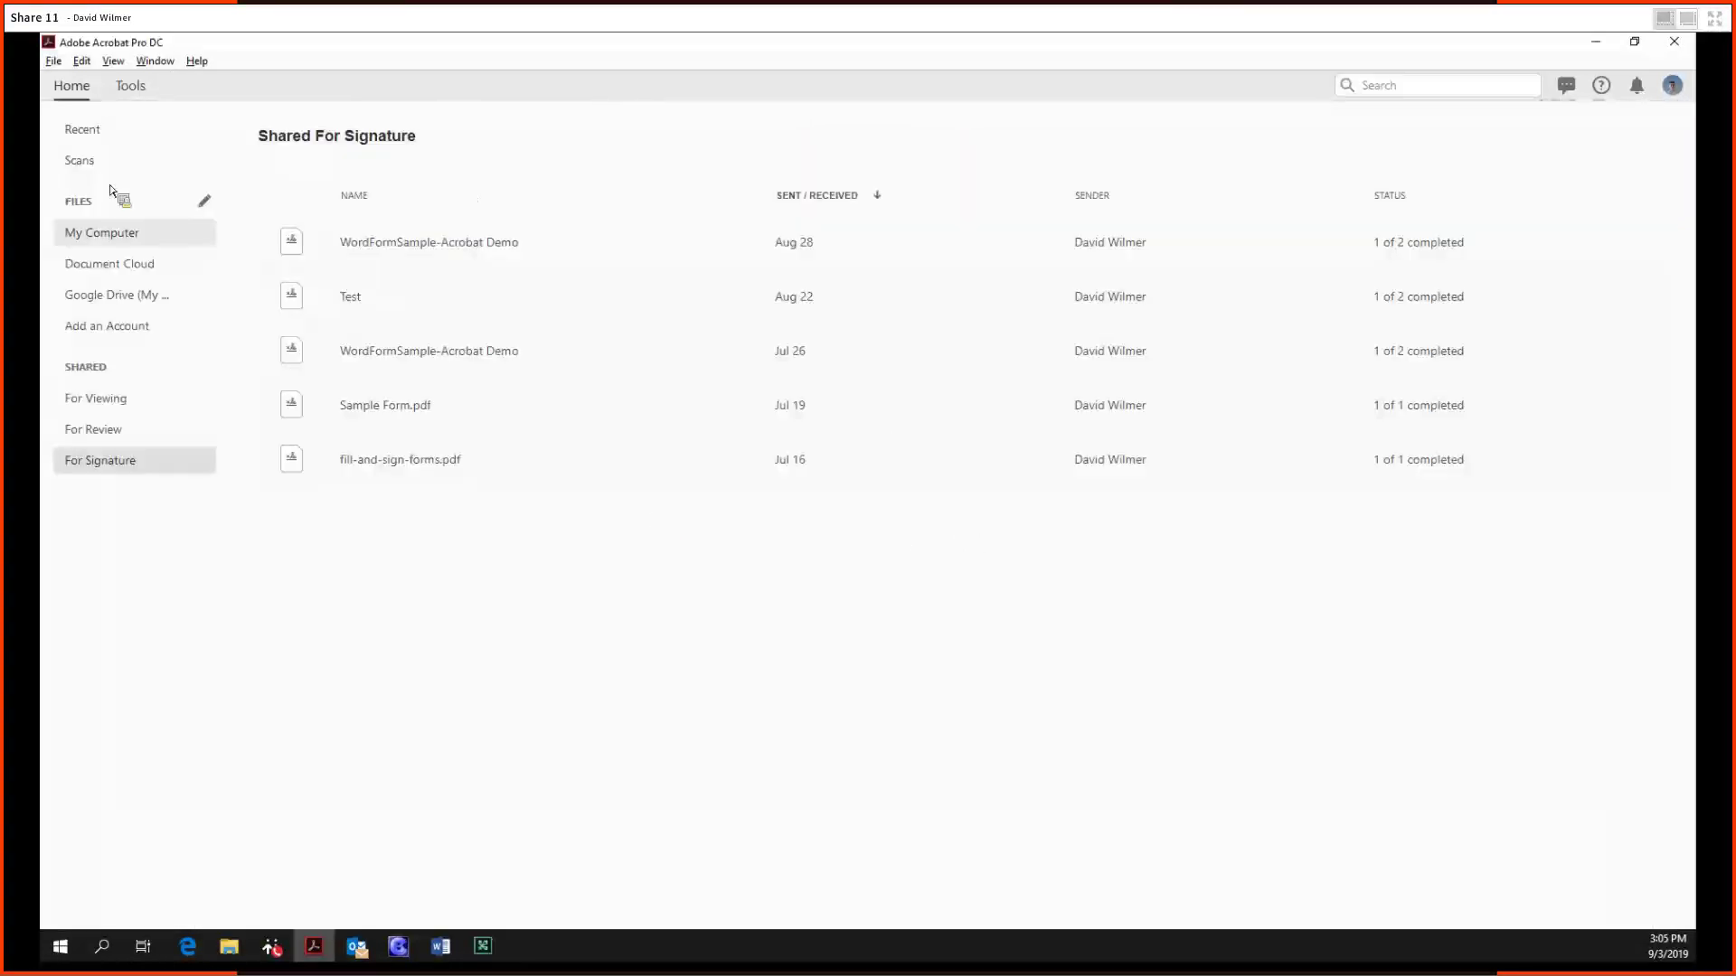
- Use Create PDF to make a new PDF from a Blank Page after previewing the Web Page and Clipboard options
click(130, 85)
click(328, 302)
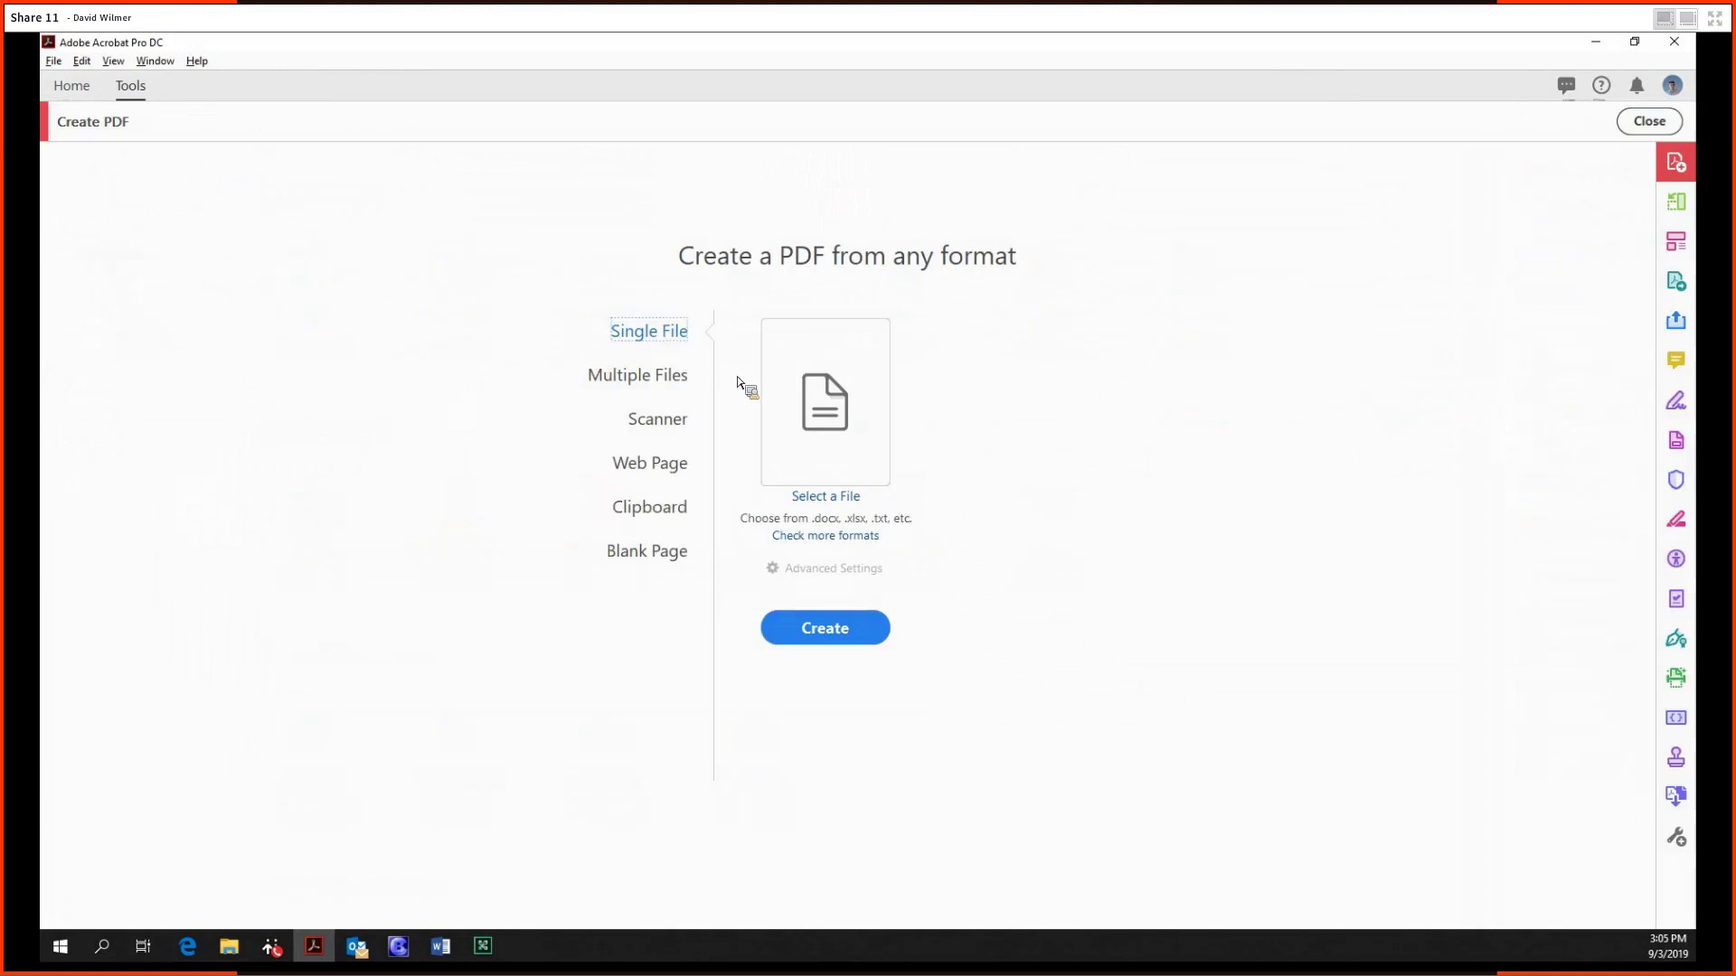
click(684, 468)
click(651, 510)
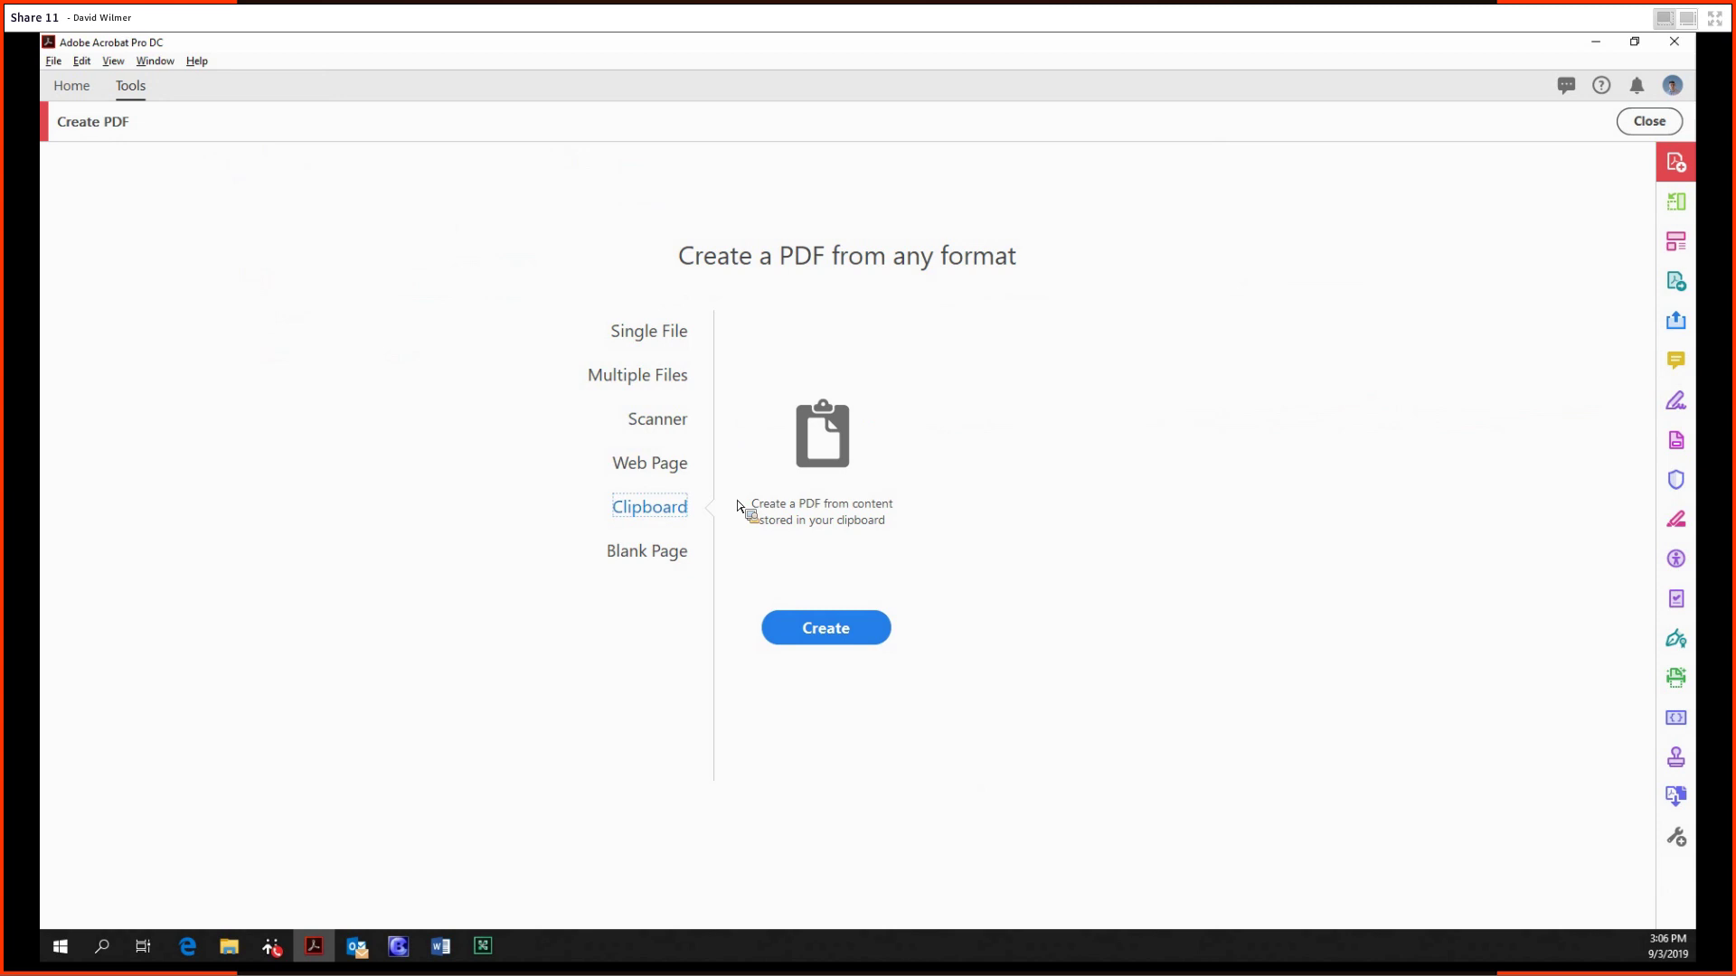
click(677, 562)
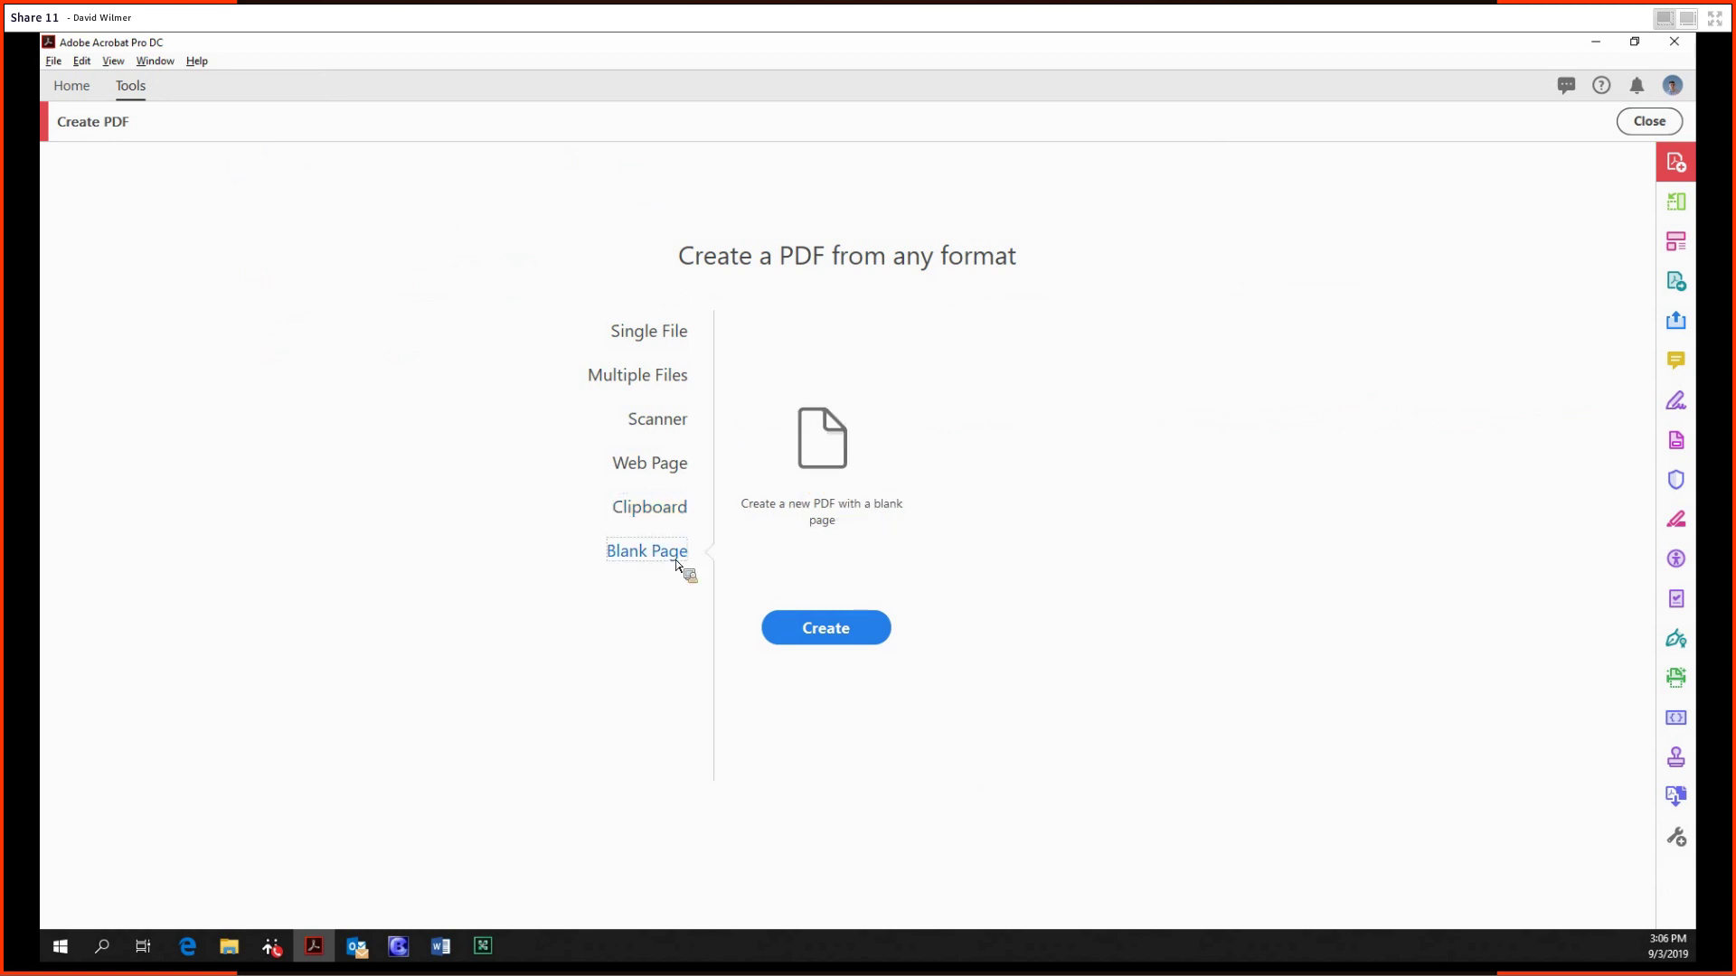
click(844, 635)
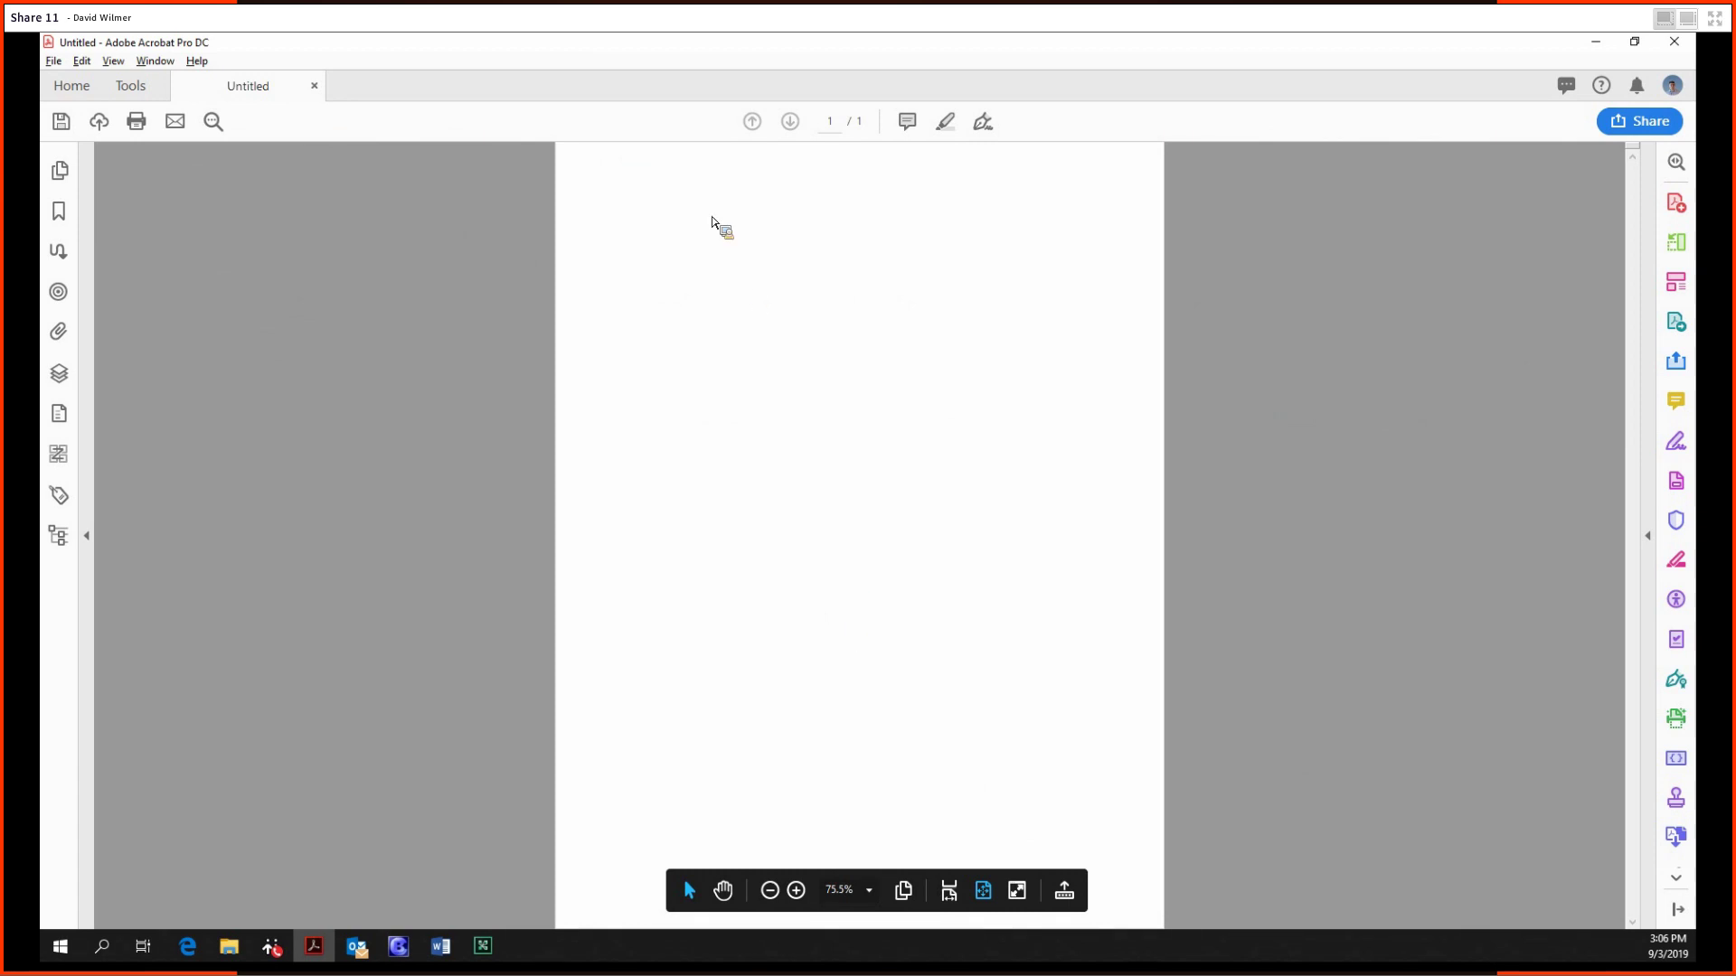
- Close the Untitled blank PDF without saving it
drag(712, 221, 621, 202)
click(315, 88)
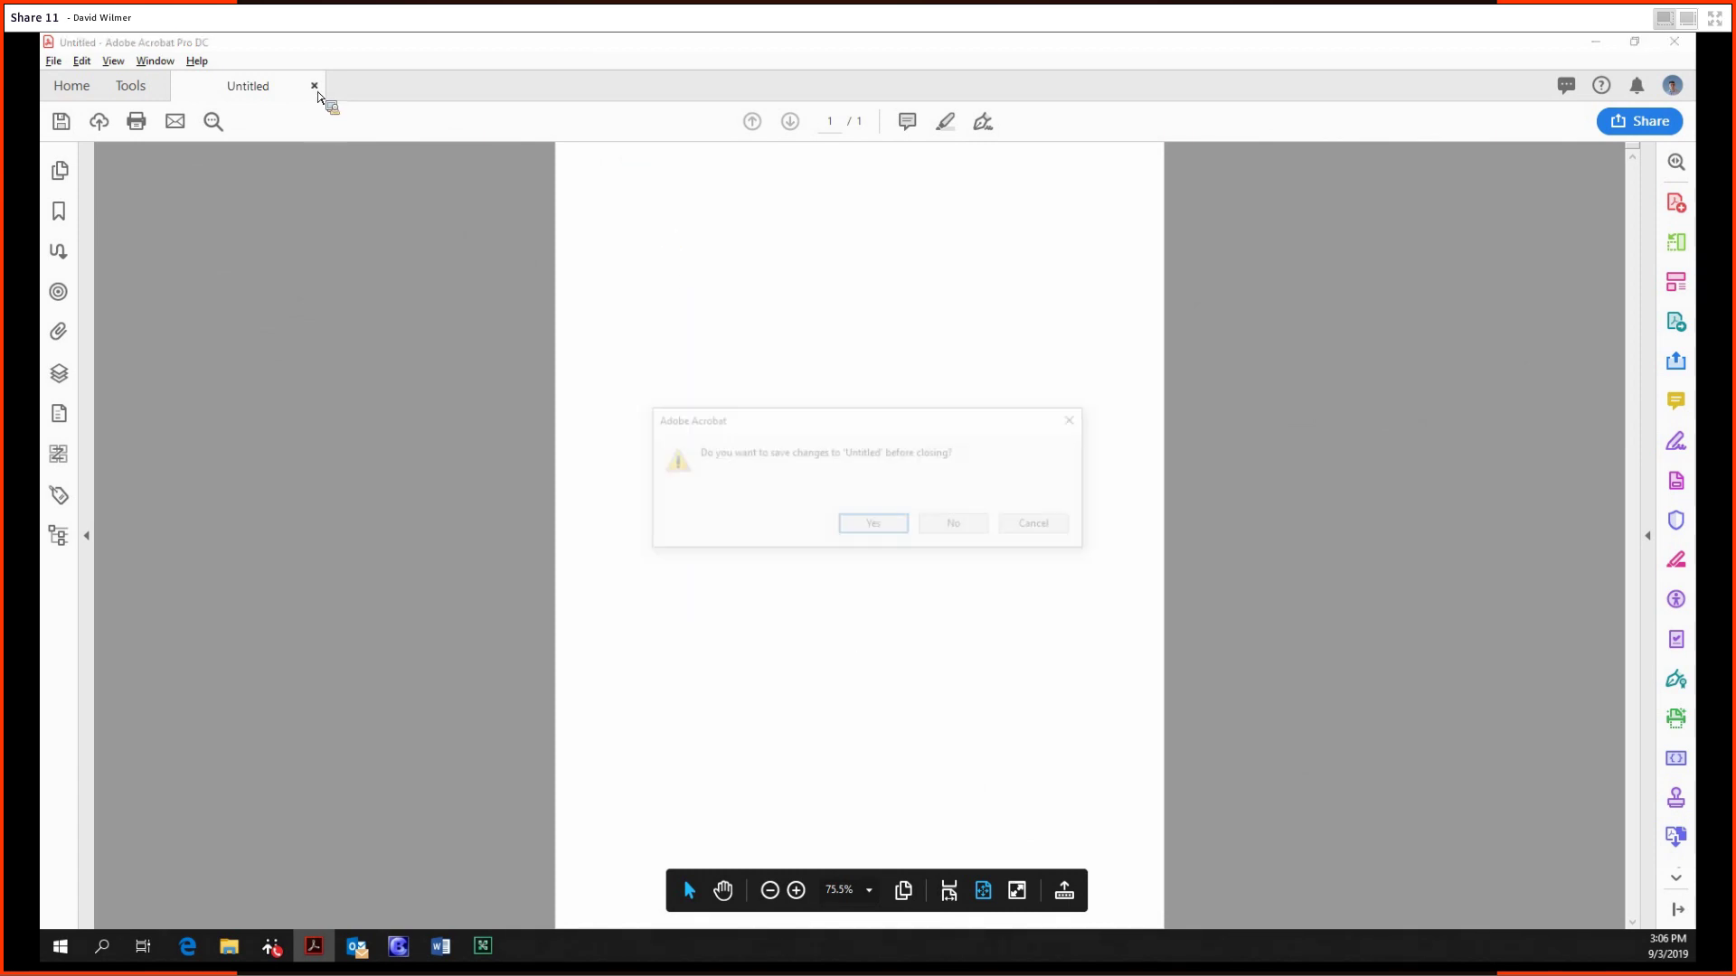
click(953, 529)
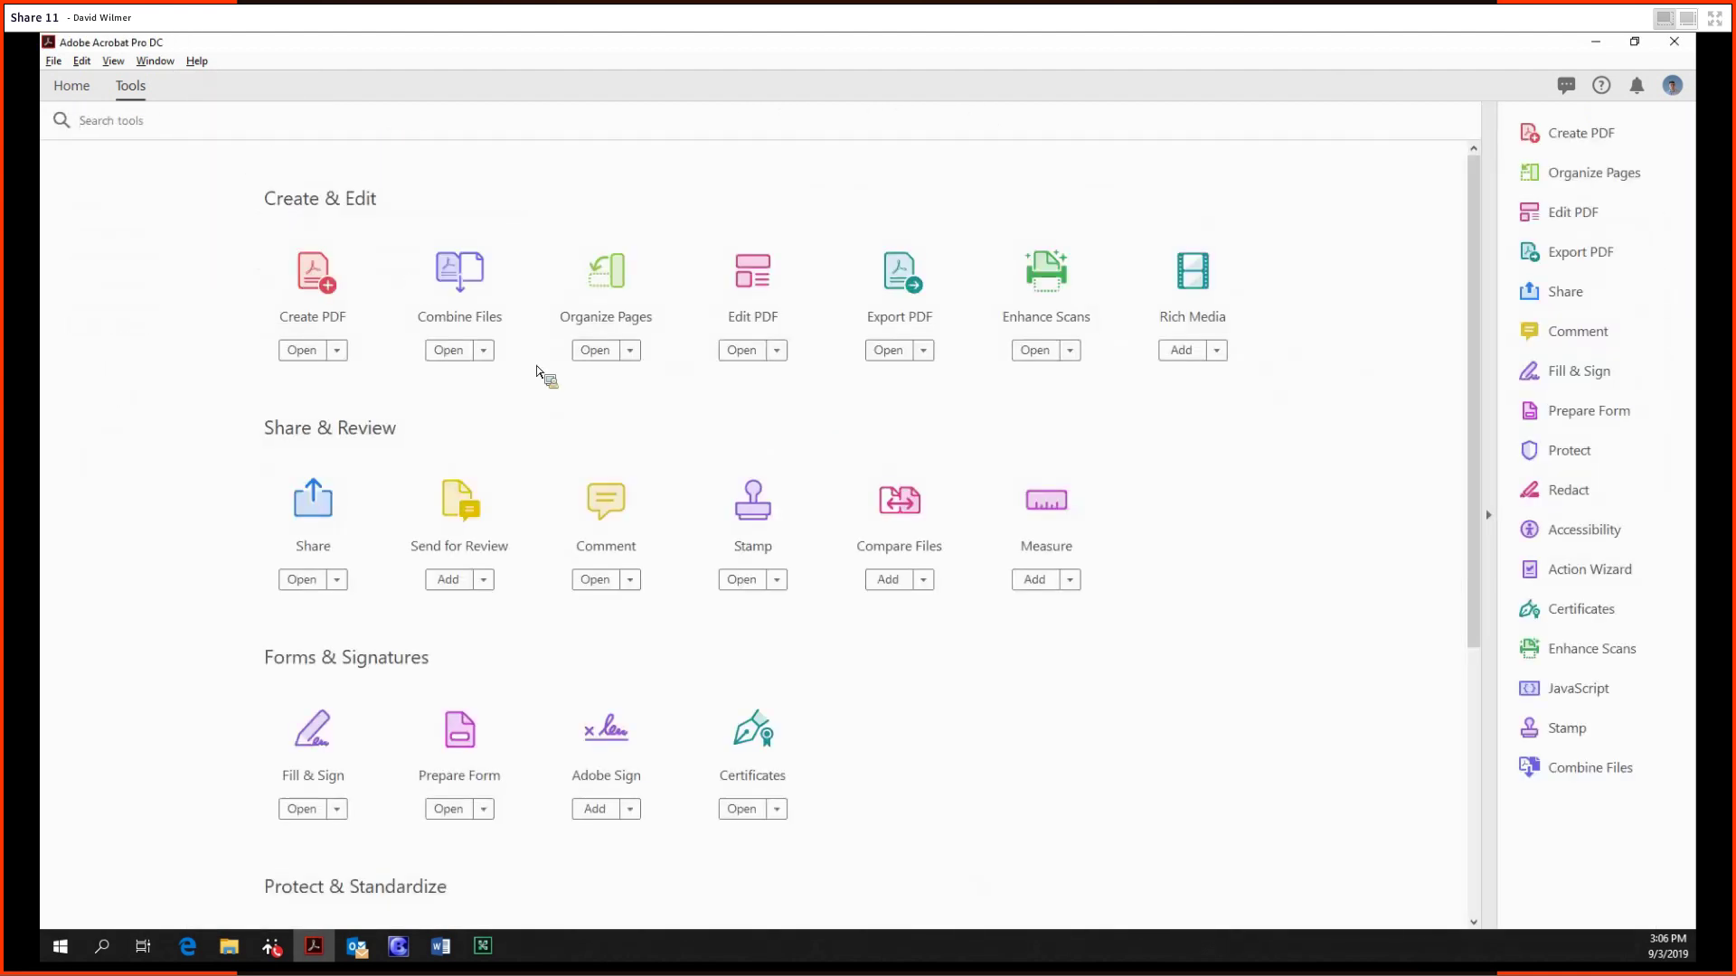